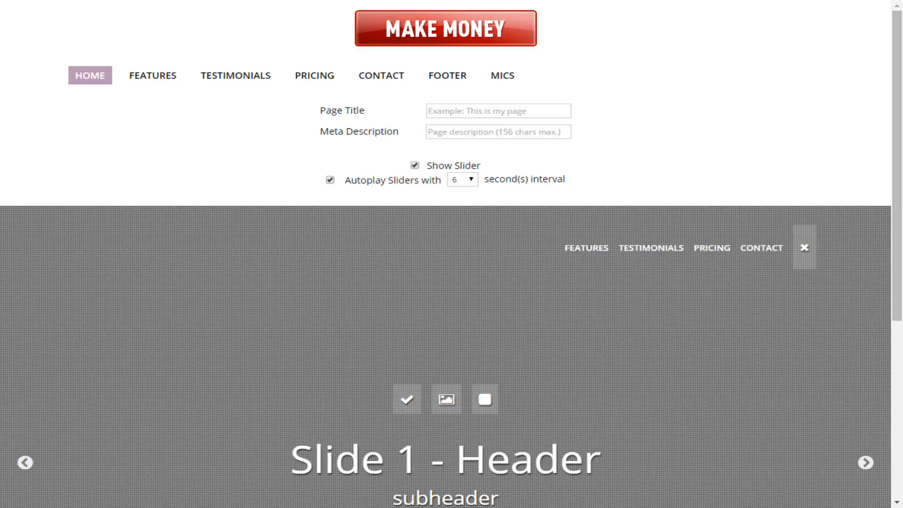
{"action": "left_click", "coordinate": [499, 111]}
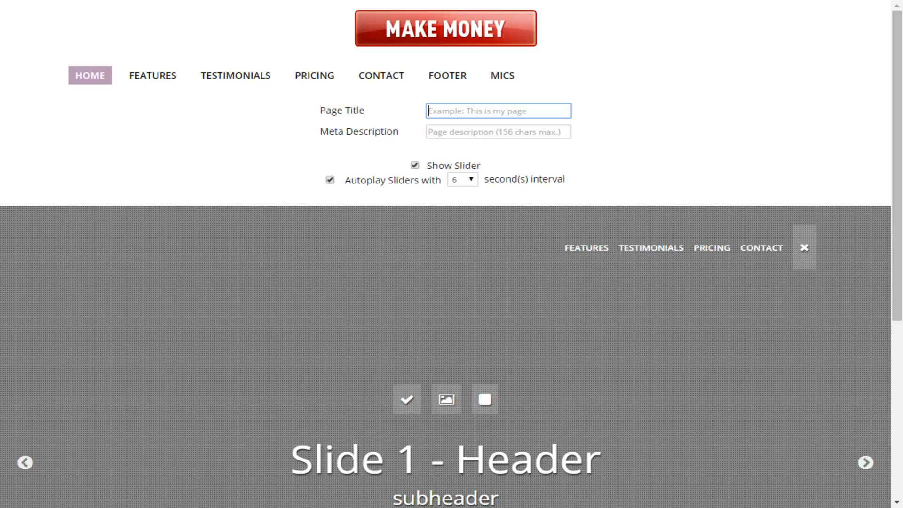
{"action": "left_click", "coordinate": [499, 133]}
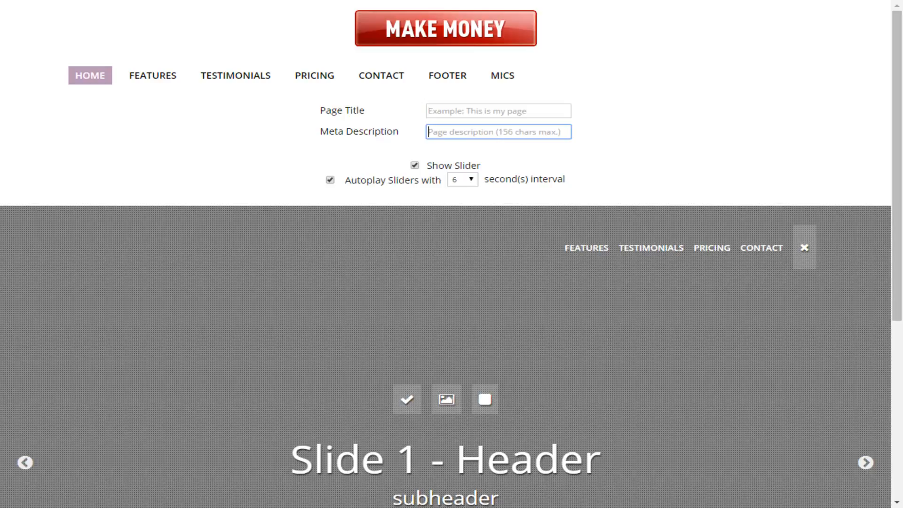
Make the header navigation visible on the home section and save the changes
{"action": "left_click", "coordinate": [805, 248]}
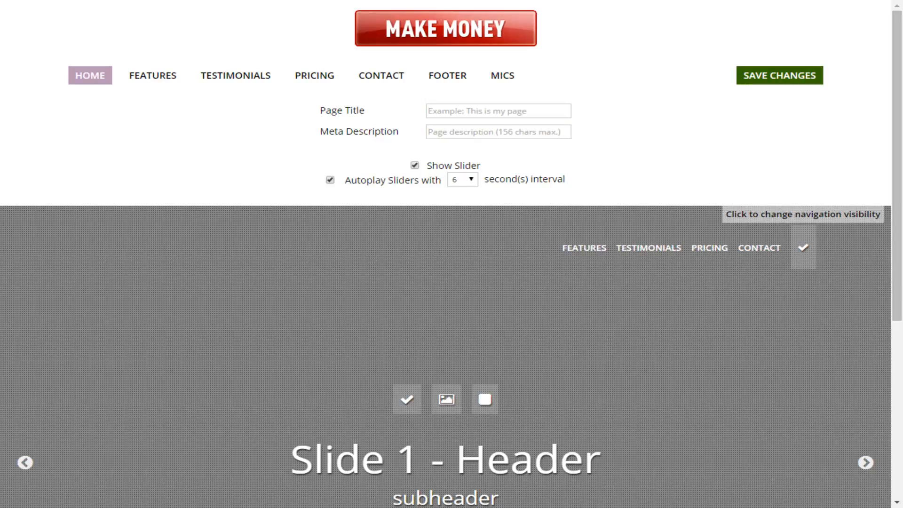
{"action": "left_click", "coordinate": [804, 247]}
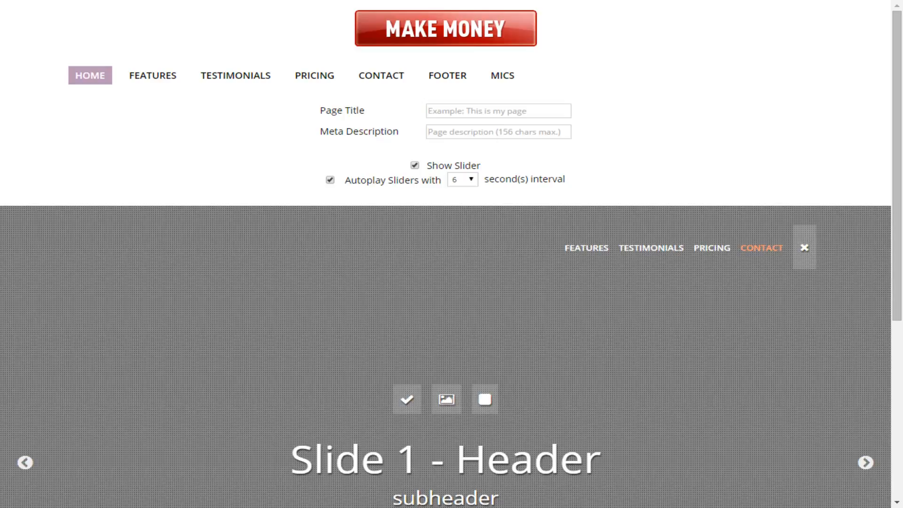
{"action": "left_click", "coordinate": [804, 247]}
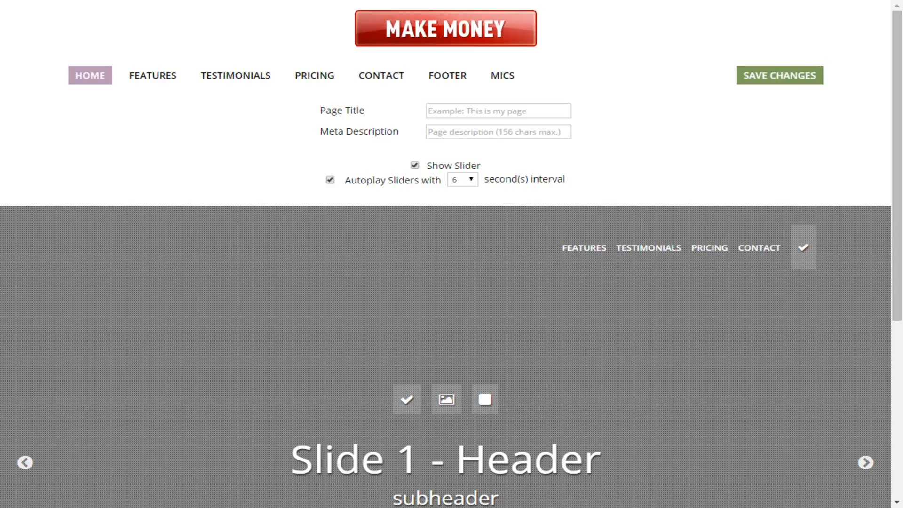
{"action": "left_click", "coordinate": [780, 75]}
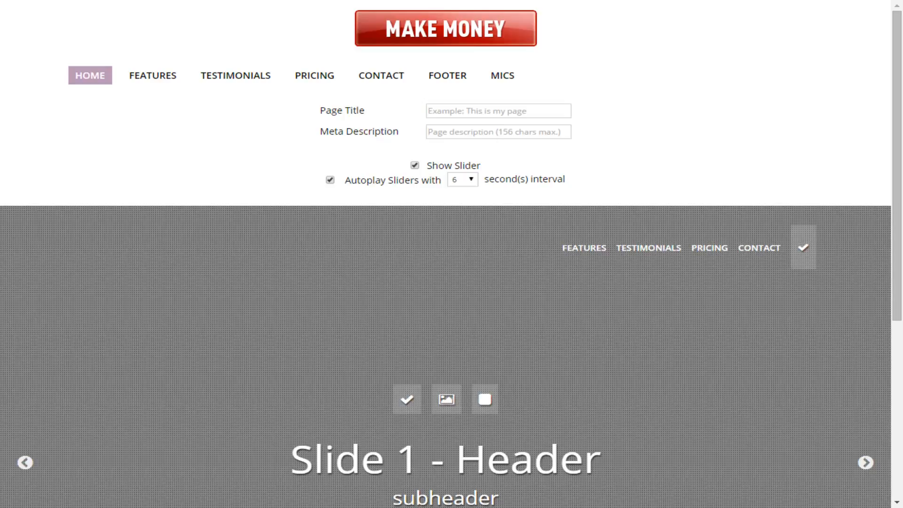
Turn the first slide's visibility off and back on
{"action": "scroll", "coordinate": [445, 254], "scroll_direction": "down", "scroll_amount": 3}
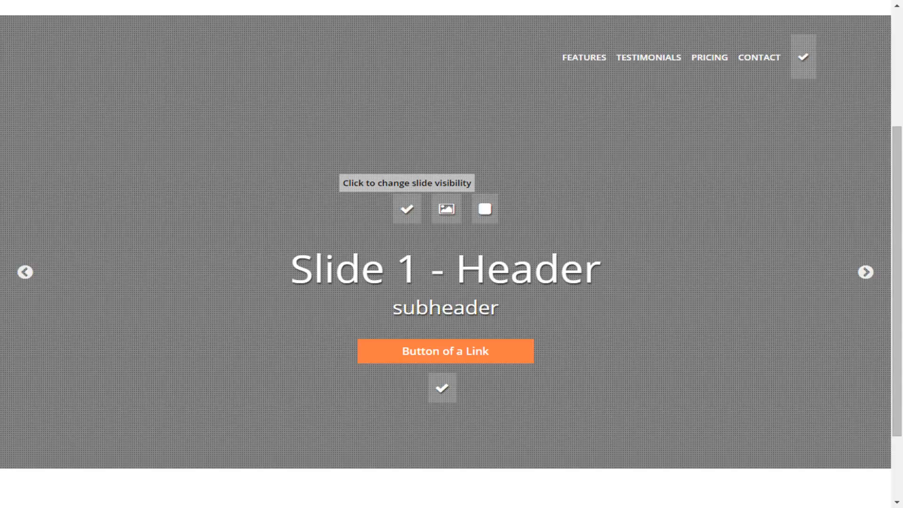
{"action": "left_click", "coordinate": [407, 209]}
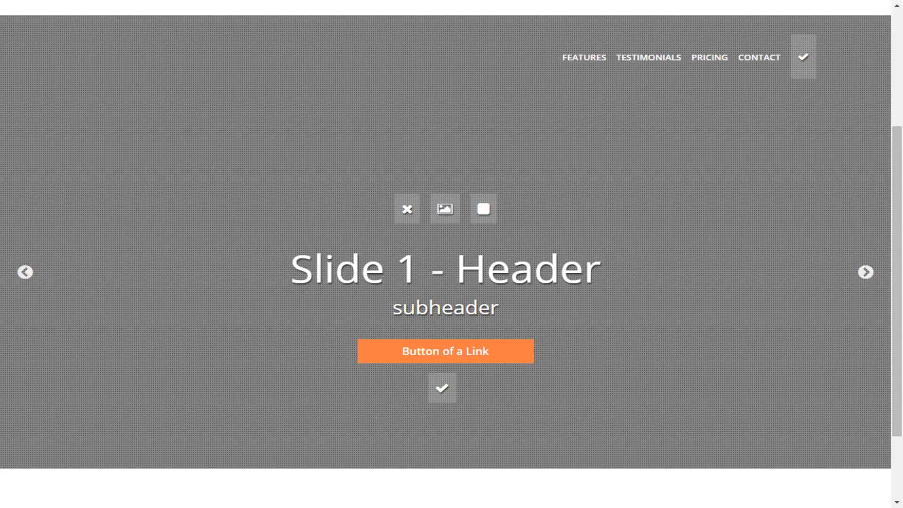
{"action": "left_click", "coordinate": [407, 209]}
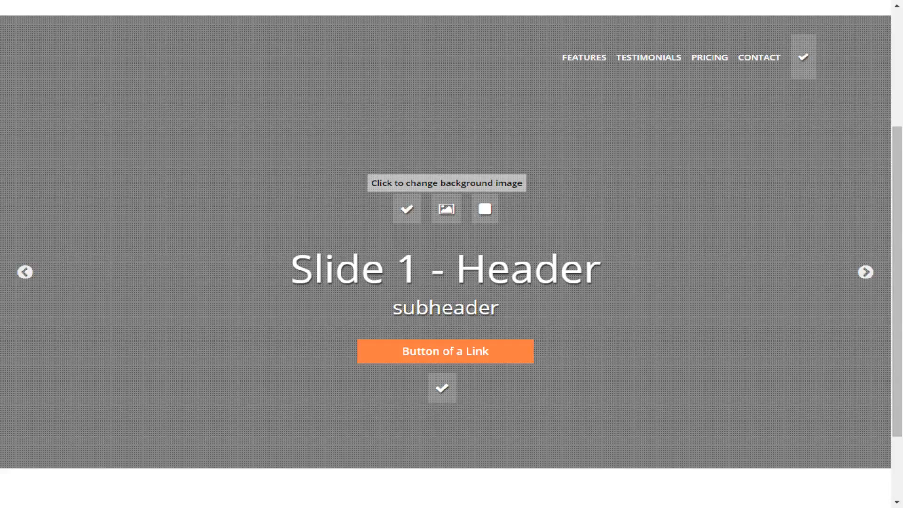
Set the first slide's background to the photo of business people around a laptop and turn off its image filter
{"action": "left_click", "coordinate": [447, 208]}
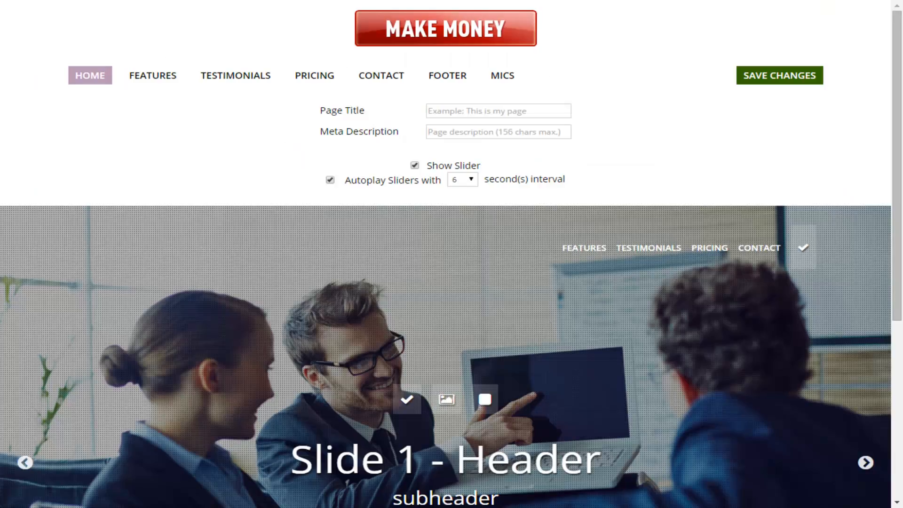
{"action": "scroll", "coordinate": [446, 282], "scroll_direction": "down", "scroll_amount": 1}
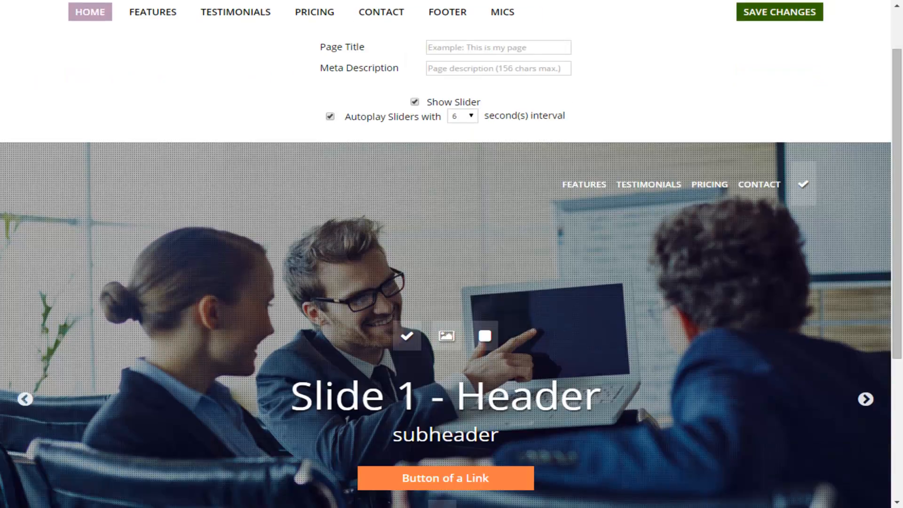
{"action": "scroll", "coordinate": [445, 282], "scroll_direction": "down", "scroll_amount": 2}
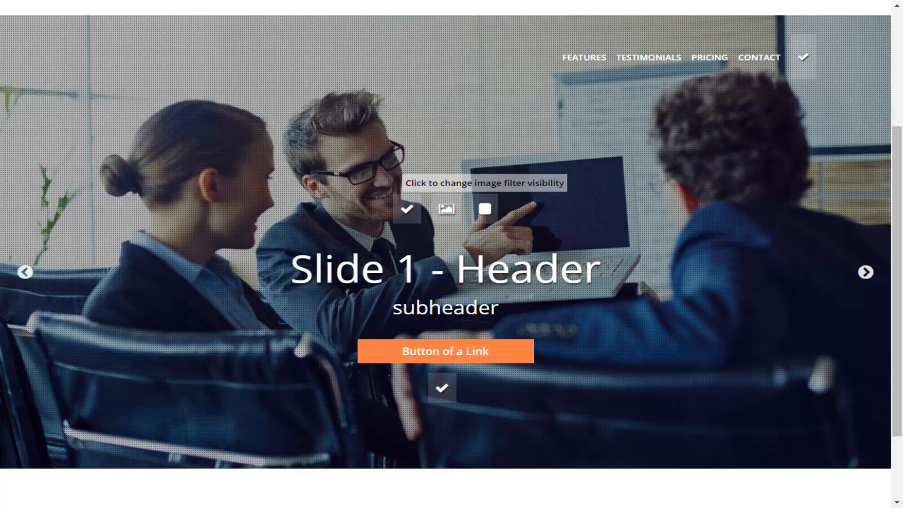
{"action": "left_click", "coordinate": [484, 209]}
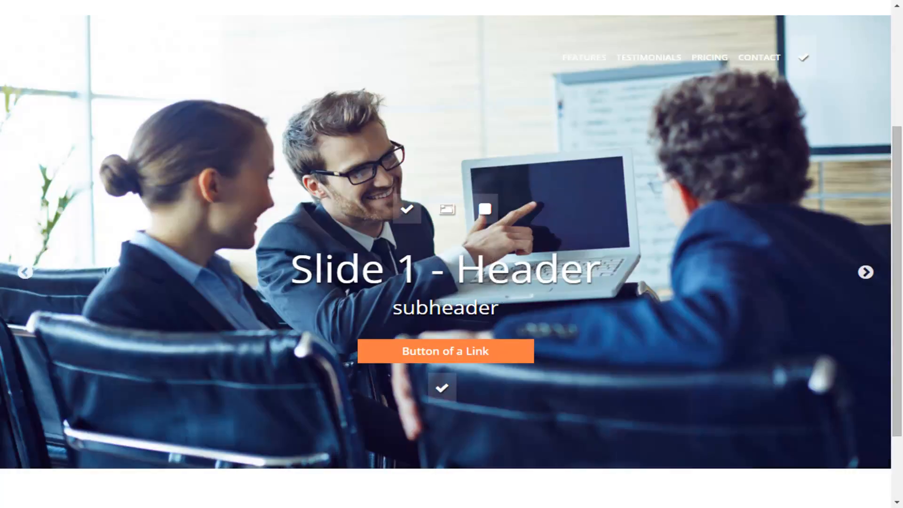
Set the first slide's header to "Great Web Design" and its subheader to "All For Your Business", and save the changes
{"action": "scroll", "coordinate": [446, 261], "scroll_direction": "up", "scroll_amount": 1}
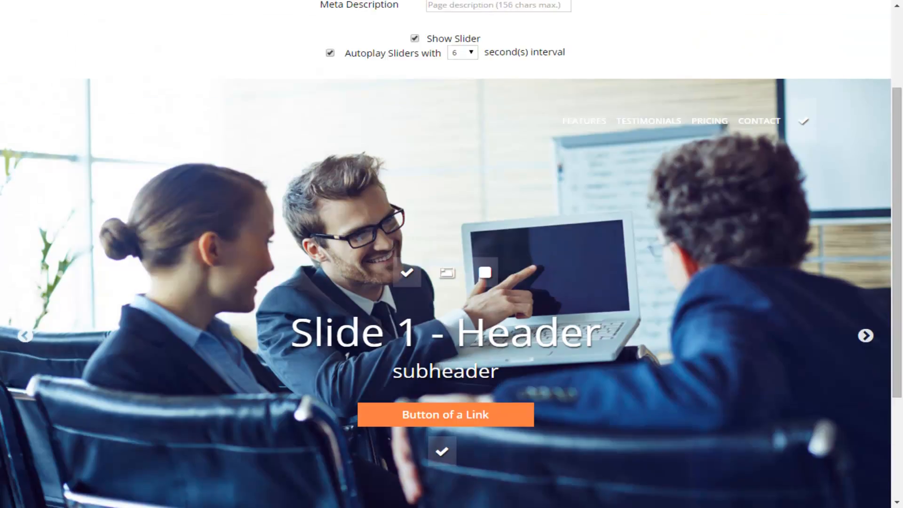
{"action": "scroll", "coordinate": [446, 299], "scroll_direction": "down", "scroll_amount": 1}
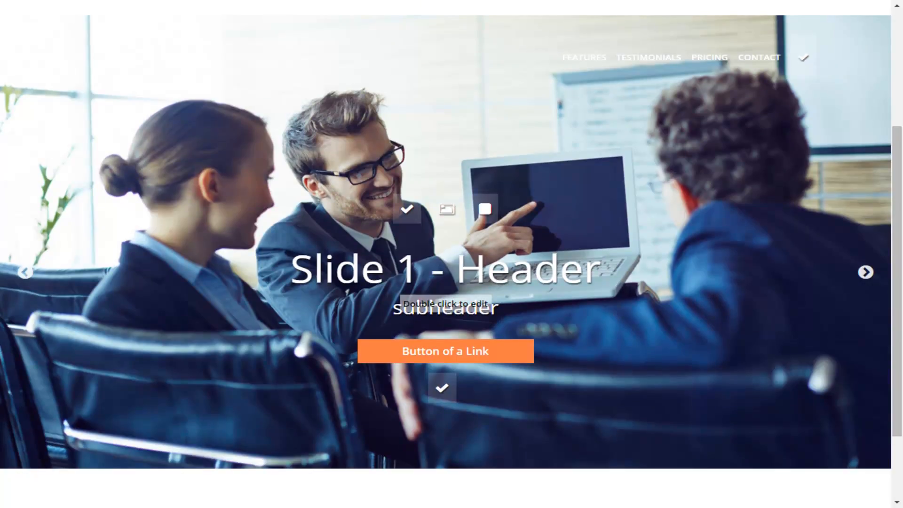
{"action": "scroll", "coordinate": [446, 282], "scroll_direction": "down", "scroll_amount": 1}
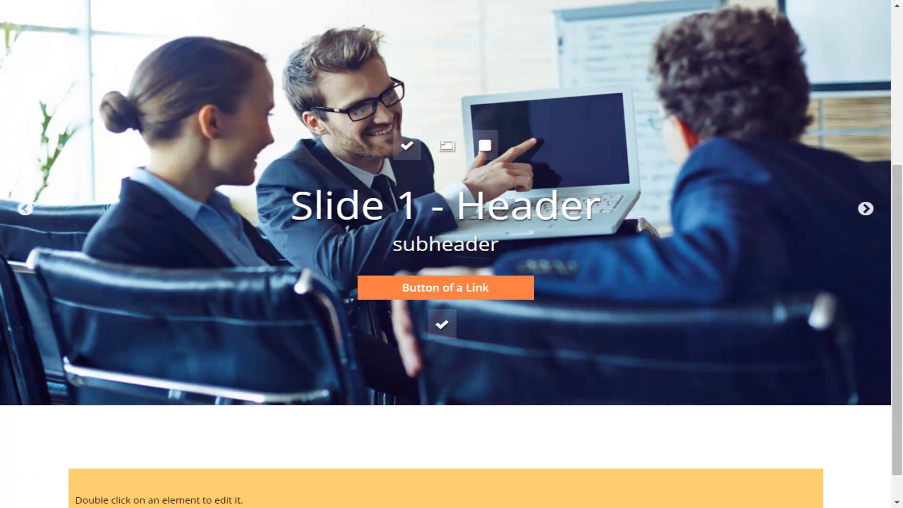
{"action": "scroll", "coordinate": [446, 282], "scroll_direction": "up", "scroll_amount": 1}
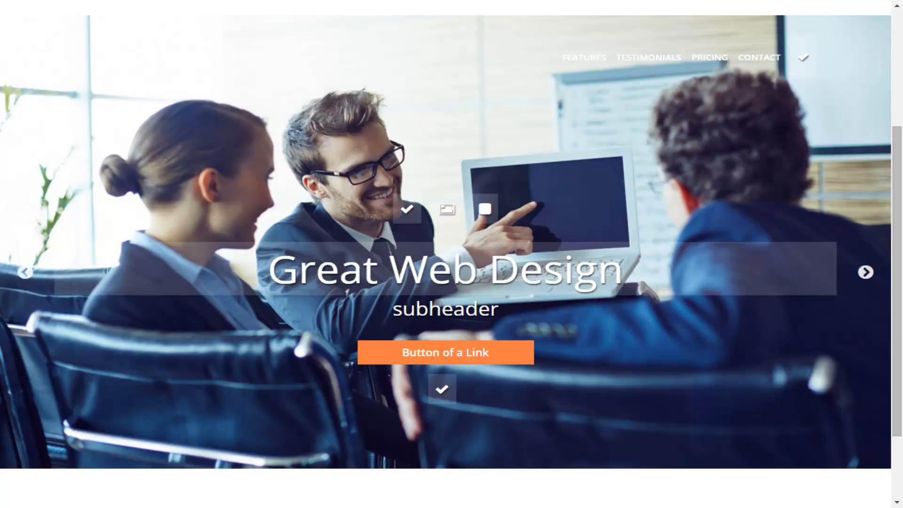
{"action": "double_click", "coordinate": [557, 271]}
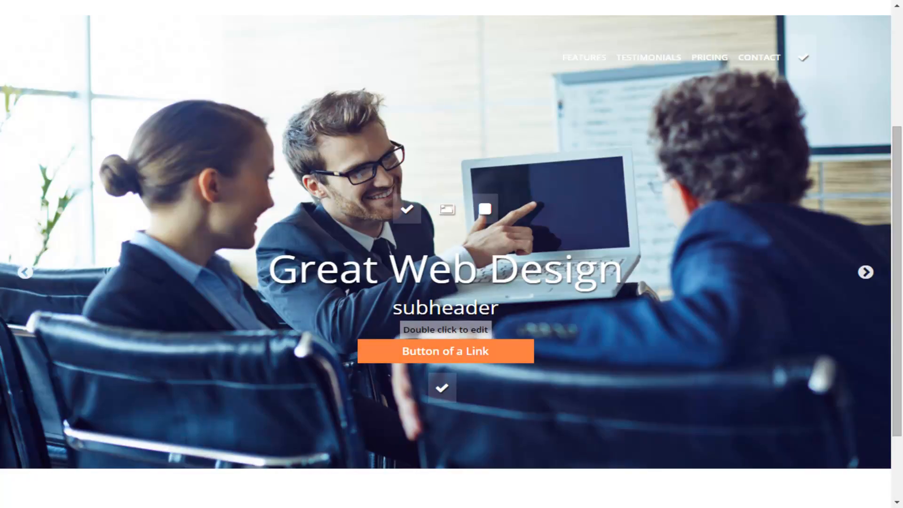
{"action": "double_click", "coordinate": [445, 309]}
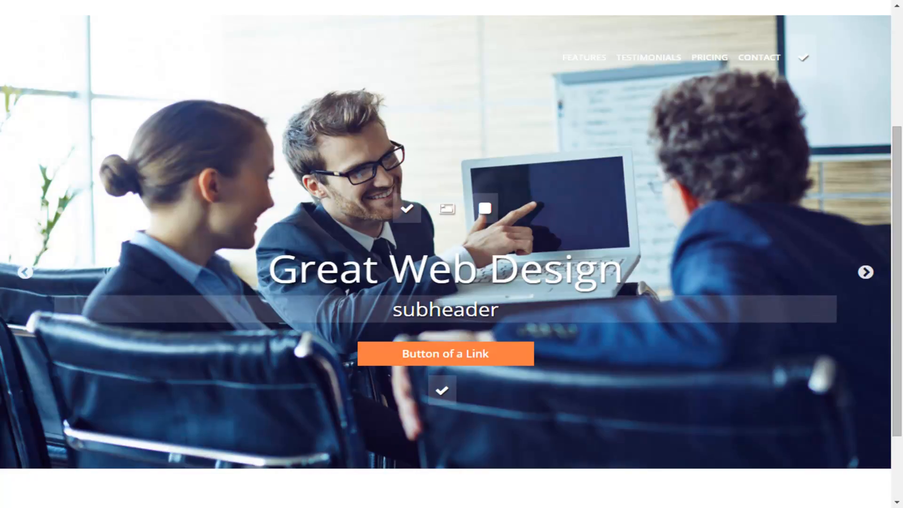
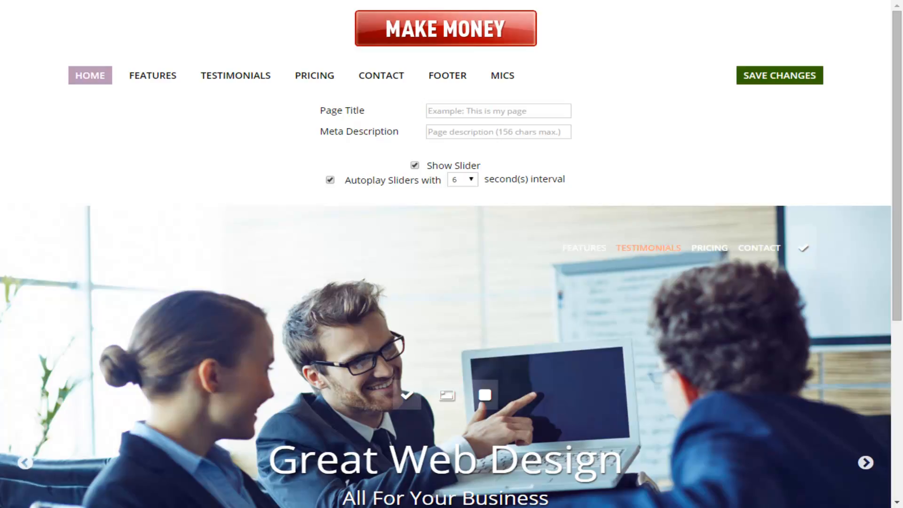
{"action": "left_click", "coordinate": [780, 76]}
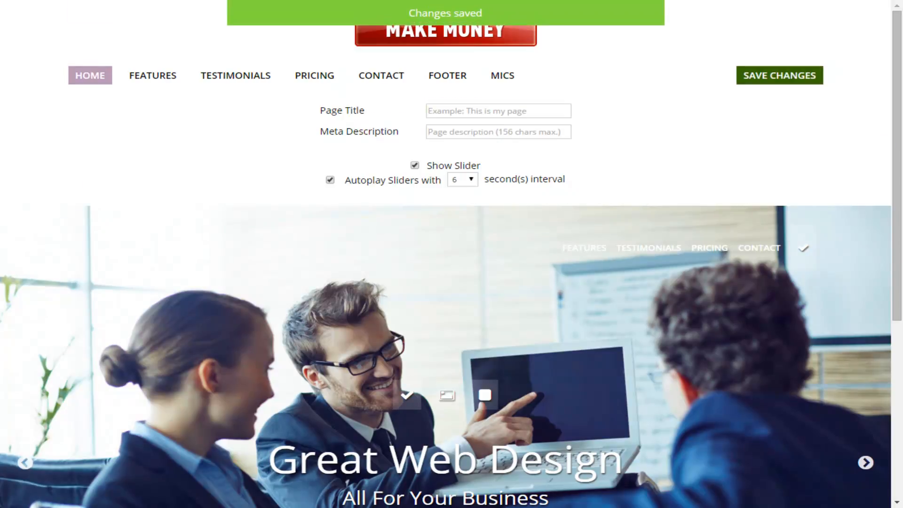
Give the second slide the joined-hands photo, the header "Teamwork Makes the Dream Work" and the subheader "We Work Hard and Play Hard Together"
{"action": "scroll", "coordinate": [452, 282], "scroll_direction": "down", "scroll_amount": 4}
{"action": "scroll", "coordinate": [452, 283], "scroll_direction": "up", "scroll_amount": 3}
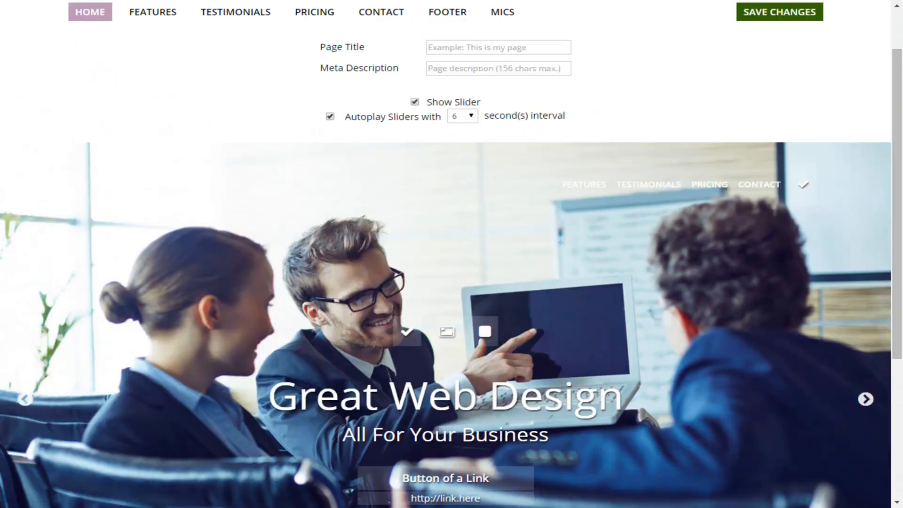
{"action": "scroll", "coordinate": [452, 282], "scroll_direction": "down", "scroll_amount": 1}
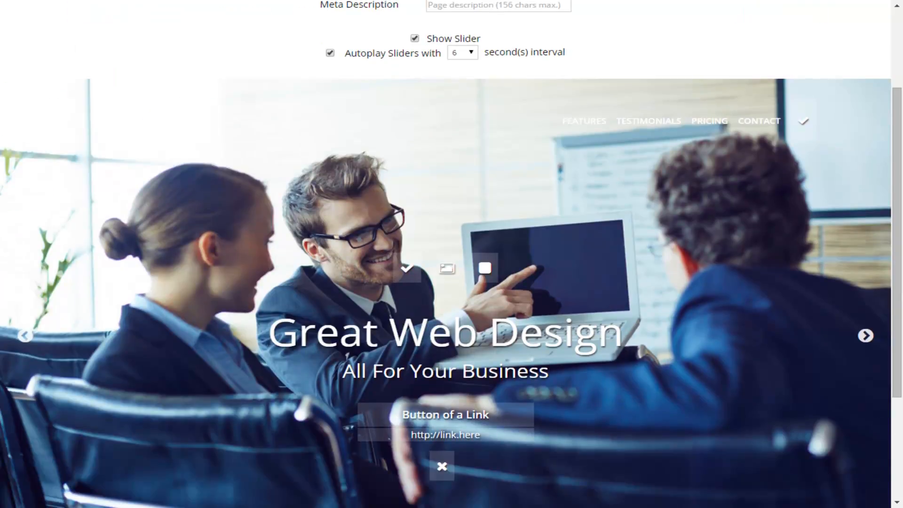
{"action": "scroll", "coordinate": [452, 282], "scroll_direction": "down", "scroll_amount": 1}
{"action": "scroll", "coordinate": [451, 282], "scroll_direction": "up", "scroll_amount": 1}
{"action": "left_click", "coordinate": [866, 335]}
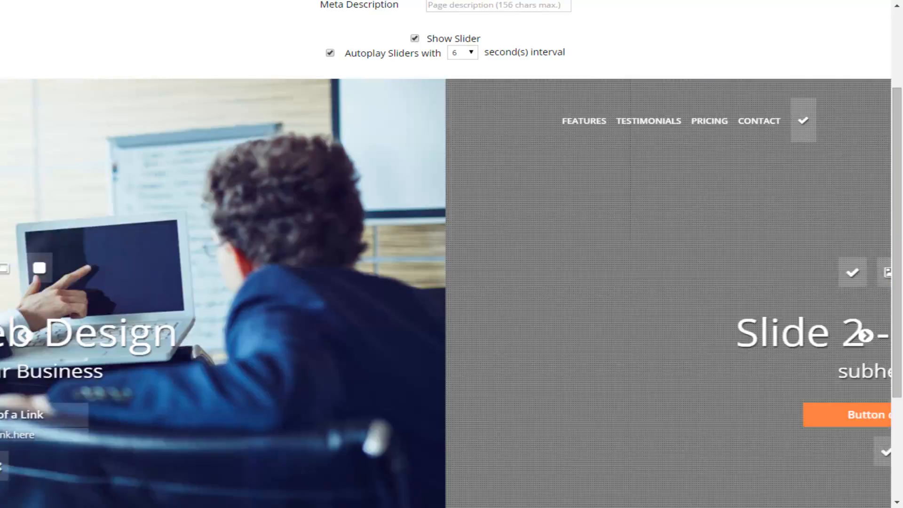
{"action": "scroll", "coordinate": [446, 363], "scroll_direction": "down", "scroll_amount": 1}
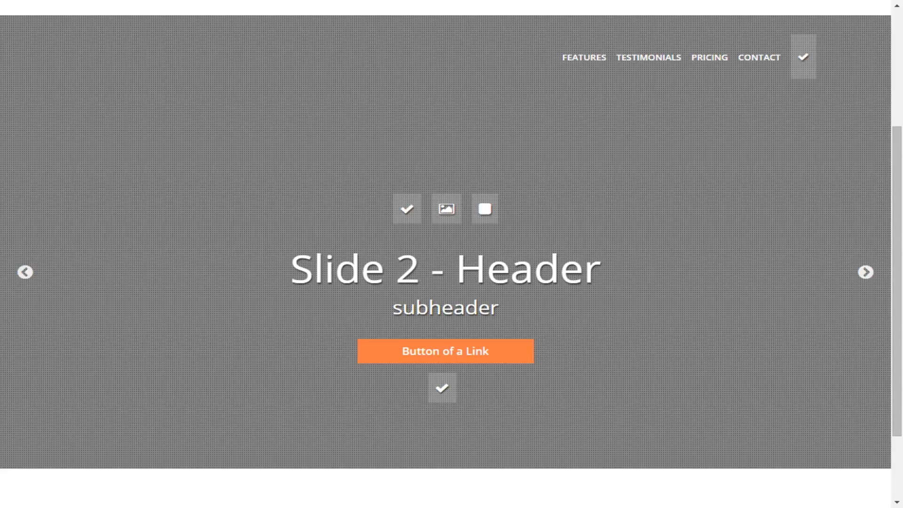
{"action": "scroll", "coordinate": [442, 455], "scroll_direction": "up", "scroll_amount": 1}
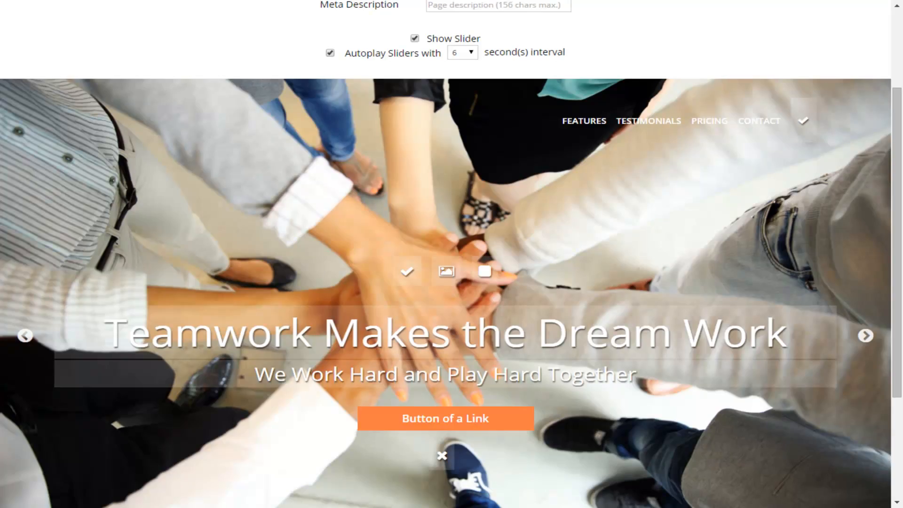
On the "Personal Attention" slide, switch the image filter off and on again, and disable the slide's visibility
{"action": "left_click", "coordinate": [25, 336]}
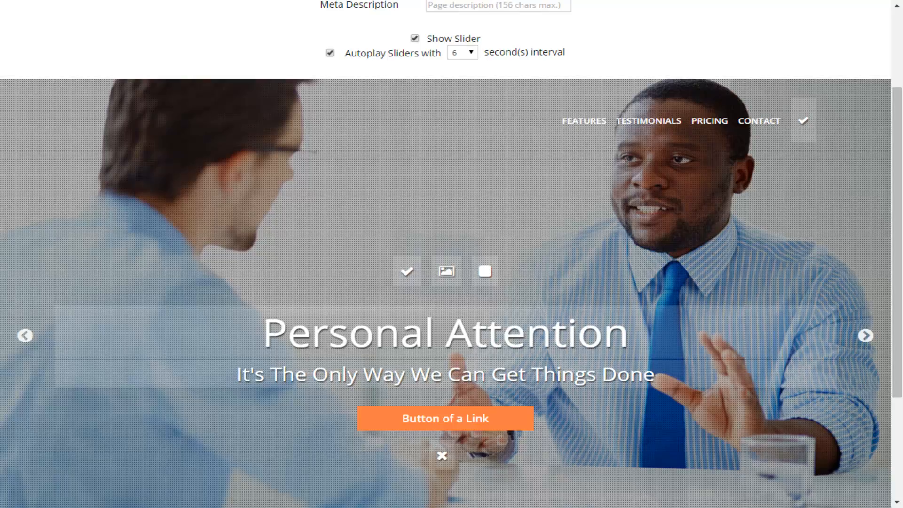
{"action": "left_click", "coordinate": [485, 271]}
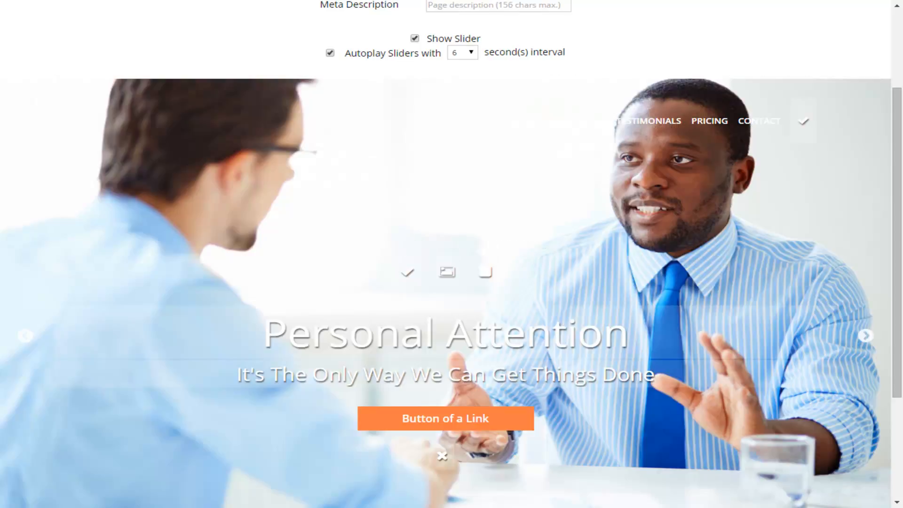
{"action": "left_click", "coordinate": [484, 271]}
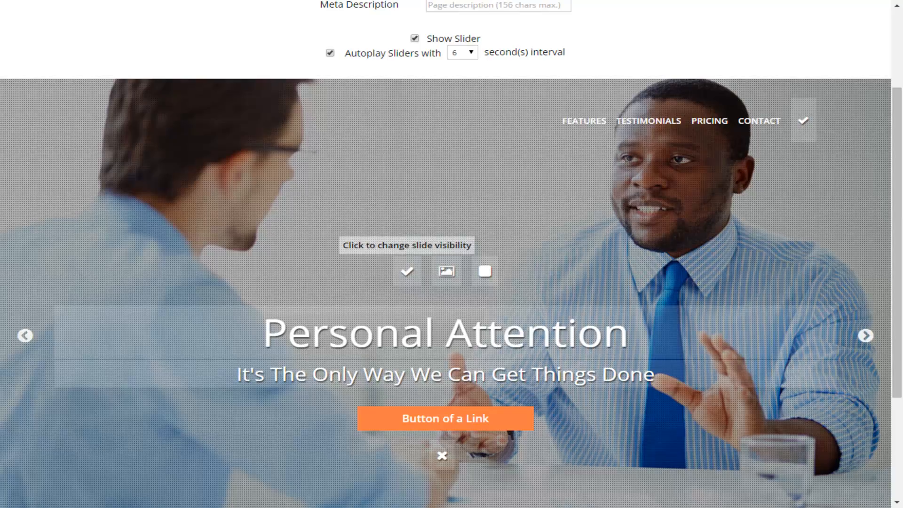
{"action": "left_click", "coordinate": [408, 272]}
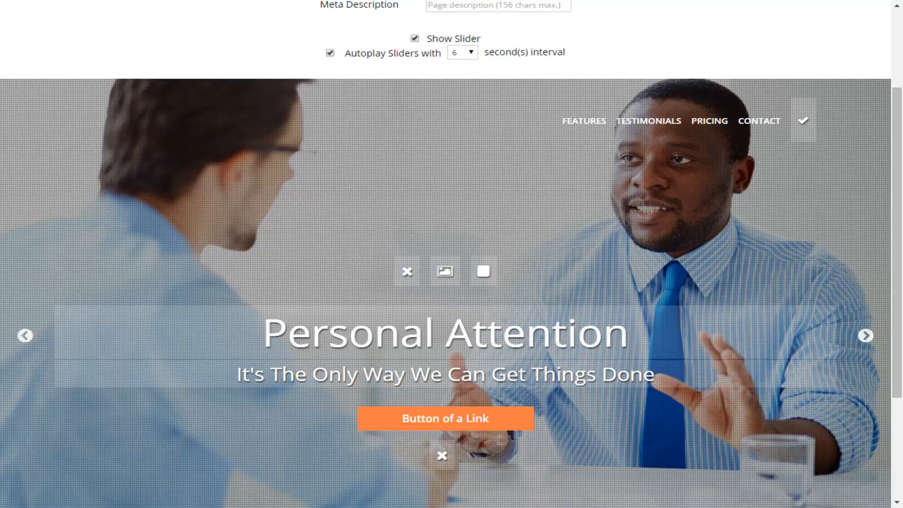
{"action": "scroll", "coordinate": [445, 271], "scroll_direction": "down", "scroll_amount": 2}
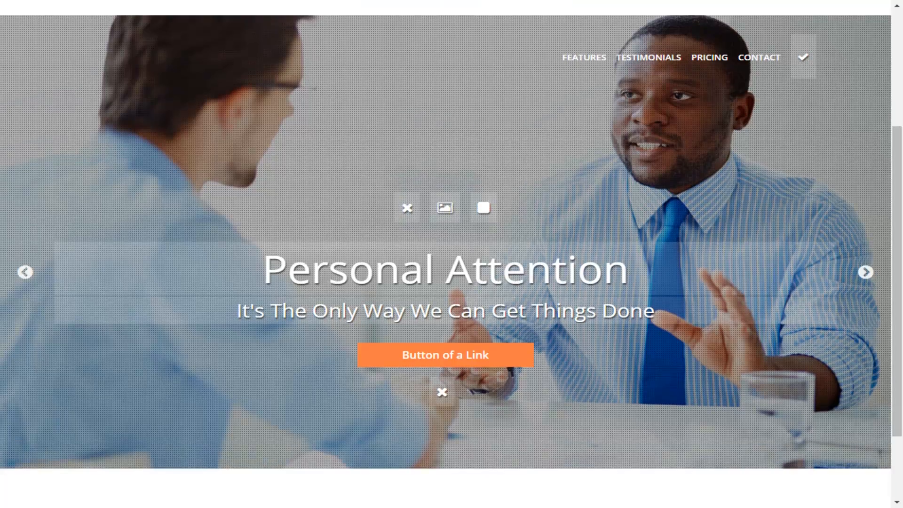
{"action": "scroll", "coordinate": [445, 272], "scroll_direction": "up", "scroll_amount": 2}
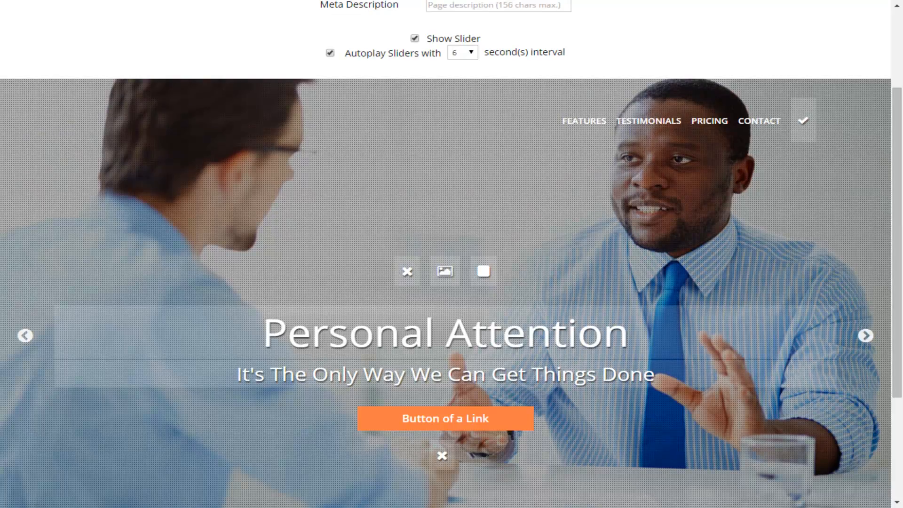
Set the slider autoplay interval to 10 seconds, and enter page title "Signature Web Design" and meta description "Houston, TX Web Design Firm"
{"action": "left_click", "coordinate": [463, 52]}
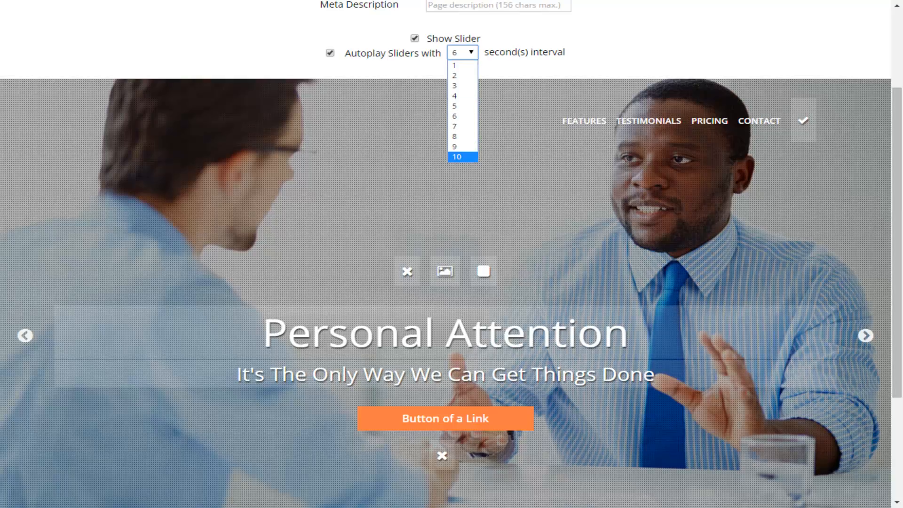
{"action": "key", "text": "Escape"}
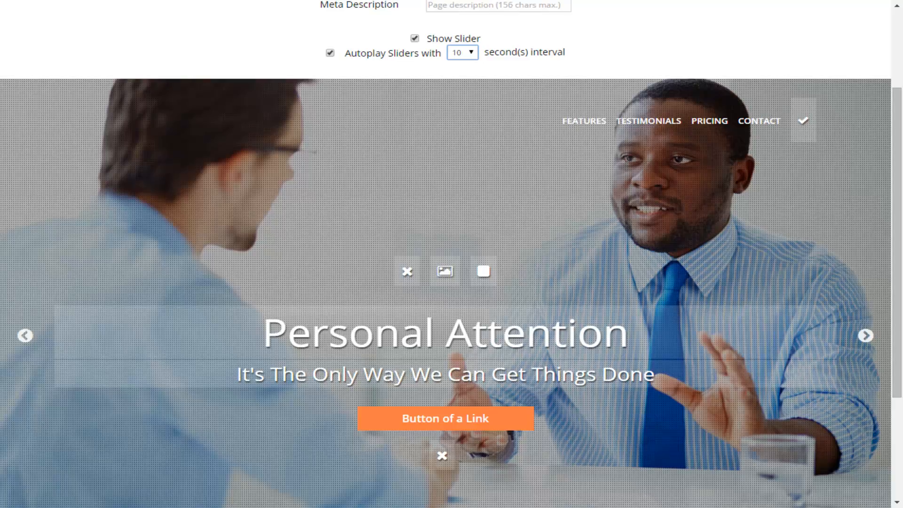
{"action": "scroll", "coordinate": [446, 282], "scroll_direction": "up", "scroll_amount": 3}
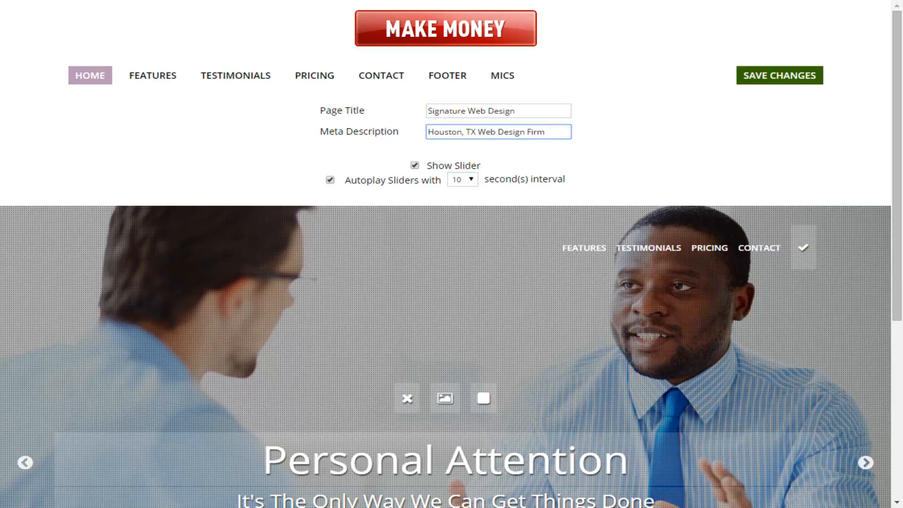
Save the home section's changes, and switch the Features page off and on again
{"action": "left_click", "coordinate": [779, 75]}
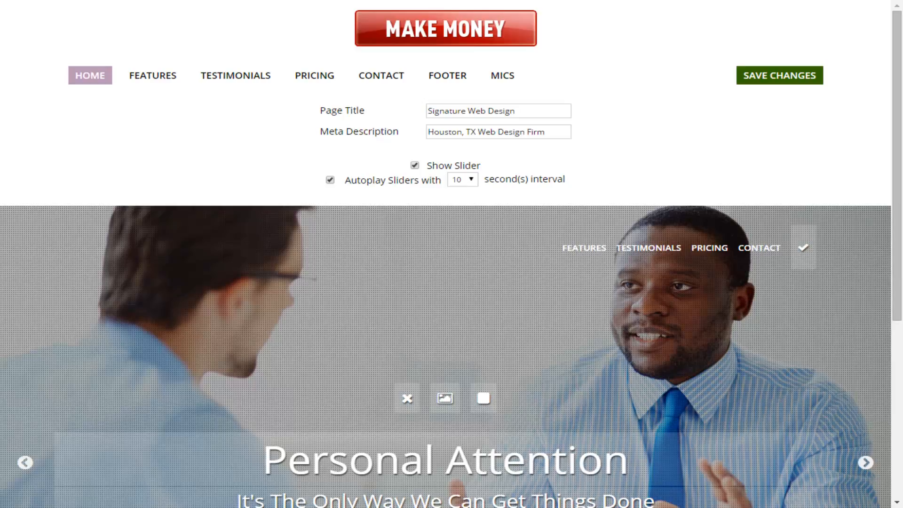
{"action": "left_click", "coordinate": [152, 75]}
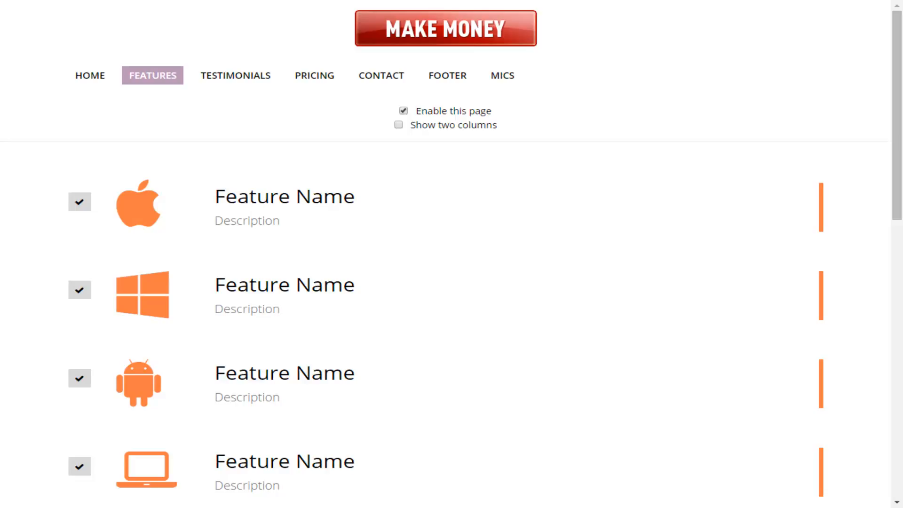
{"action": "left_click", "coordinate": [404, 111]}
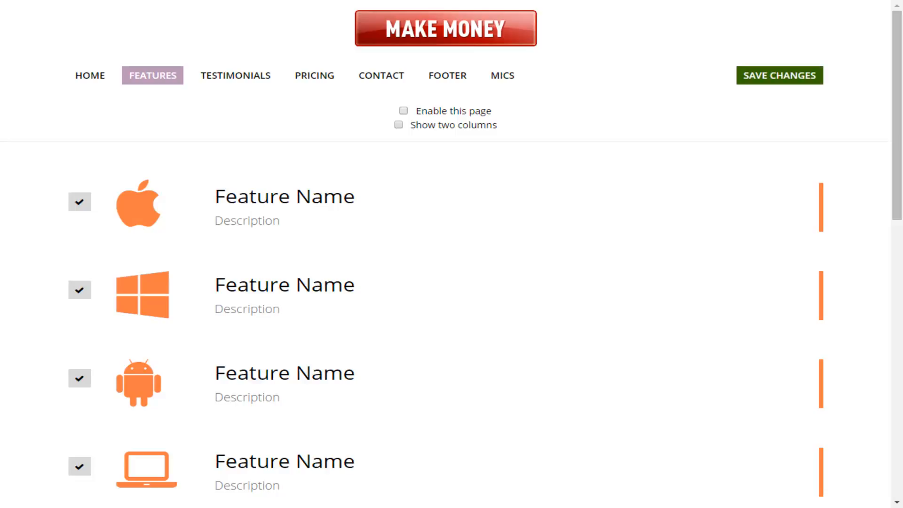
{"action": "left_click", "coordinate": [404, 111]}
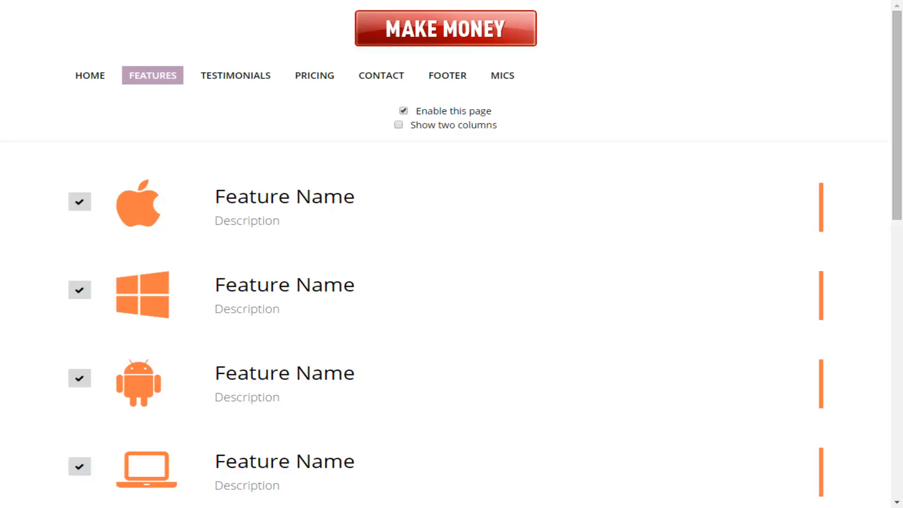
Switch the feature list to two columns, back to one column, and to two columns again
{"action": "left_click", "coordinate": [398, 125]}
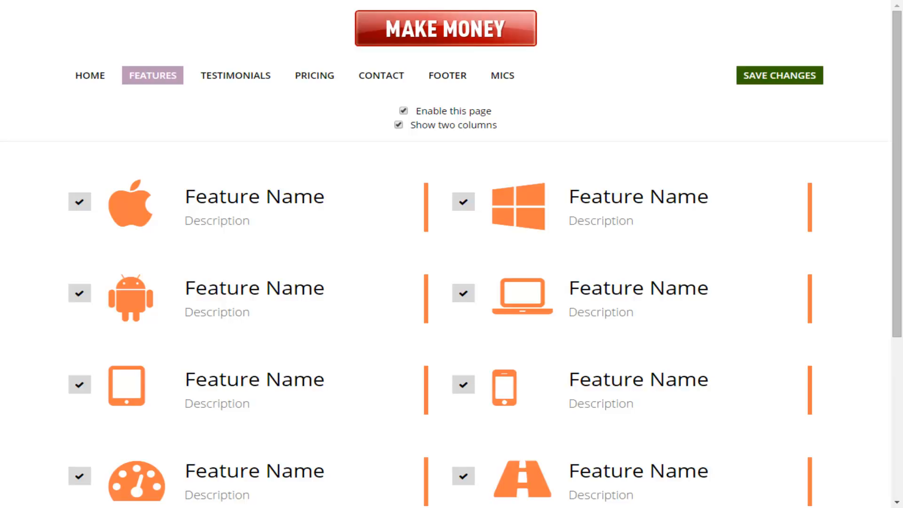
{"action": "left_click", "coordinate": [399, 125]}
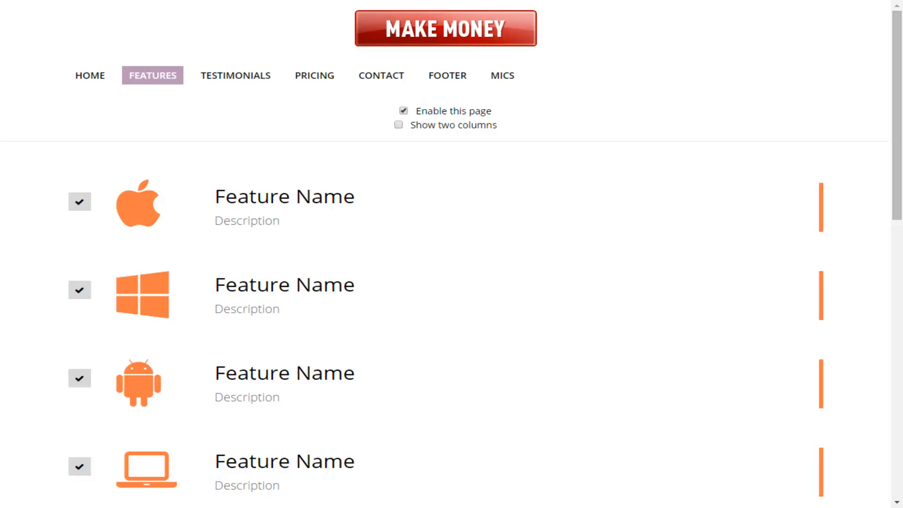
{"action": "left_click", "coordinate": [398, 125]}
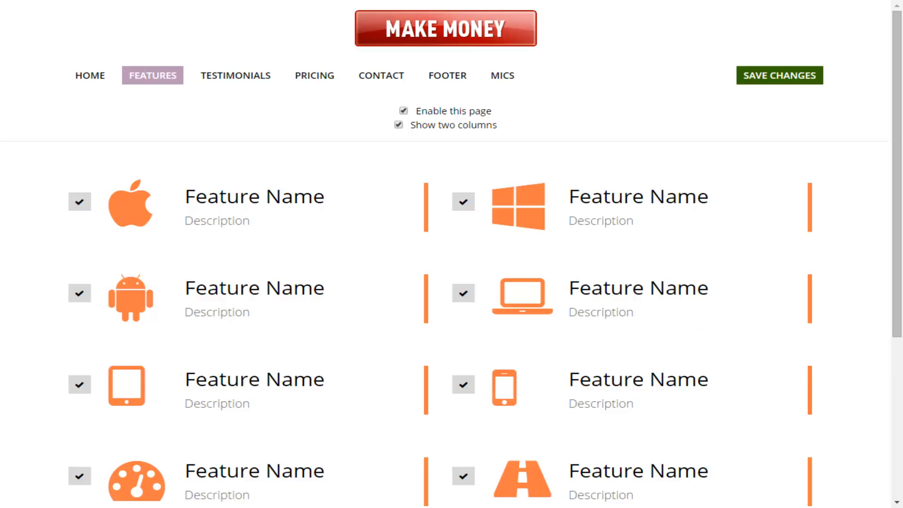
Disable the visibility of the last six features, from the tablet and phone icons down to the compass and key icons
{"action": "scroll", "coordinate": [451, 253], "scroll_direction": "down", "scroll_amount": 6}
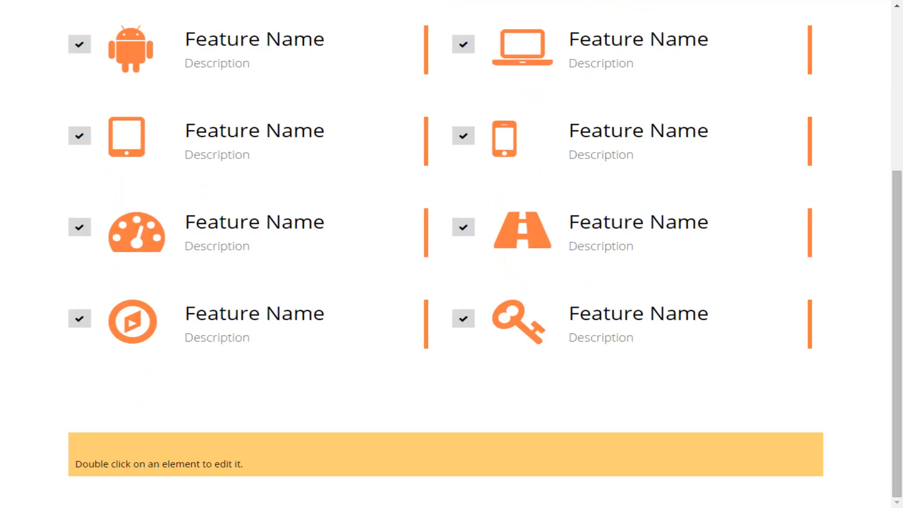
{"action": "scroll", "coordinate": [451, 254], "scroll_direction": "up", "scroll_amount": 3}
{"action": "scroll", "coordinate": [451, 254], "scroll_direction": "up", "scroll_amount": 2}
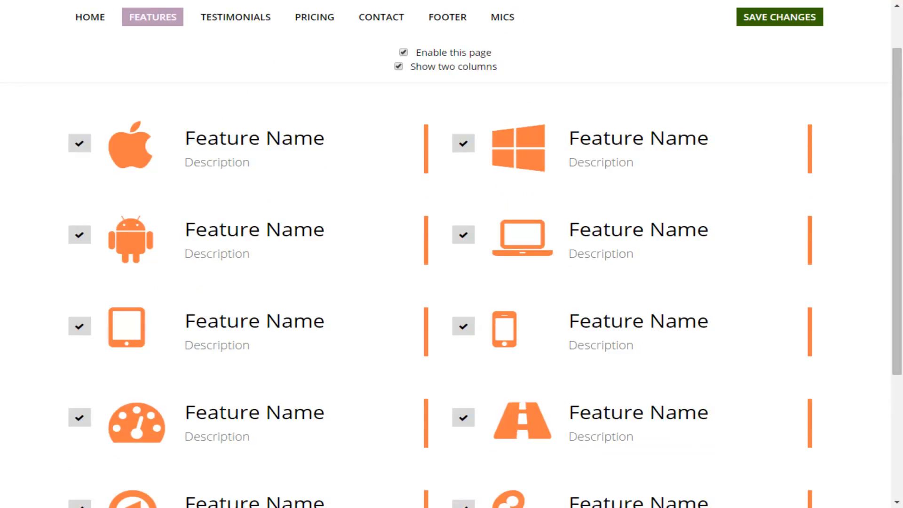
{"action": "scroll", "coordinate": [451, 254], "scroll_direction": "down", "scroll_amount": 2}
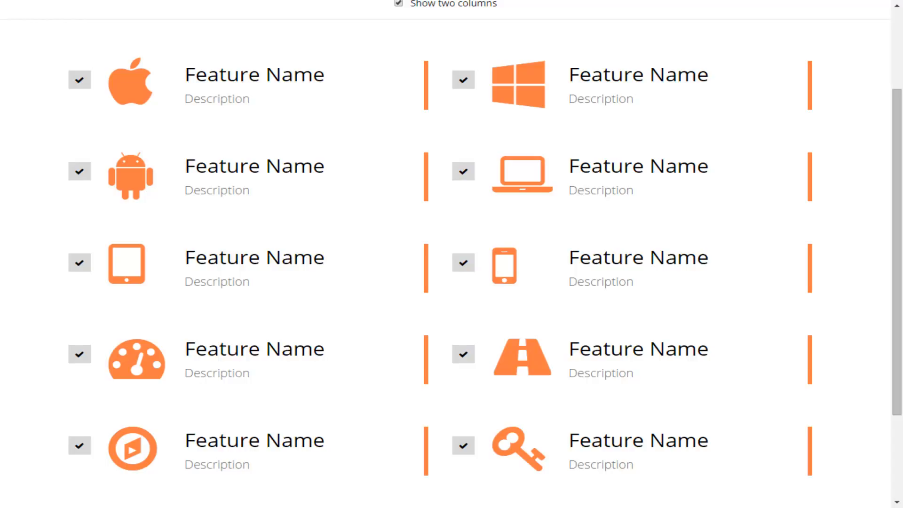
{"action": "left_click", "coordinate": [80, 445]}
{"action": "left_click", "coordinate": [463, 445]}
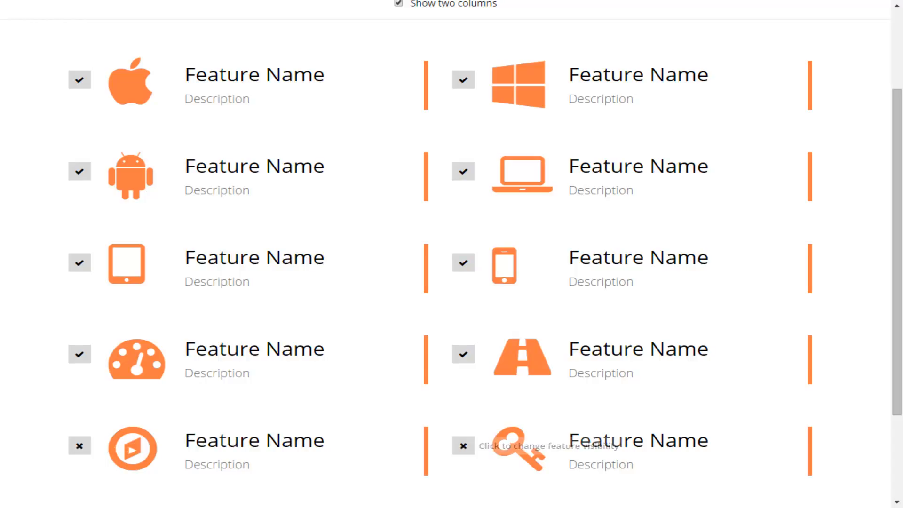
{"action": "left_click", "coordinate": [464, 354]}
{"action": "left_click", "coordinate": [80, 354]}
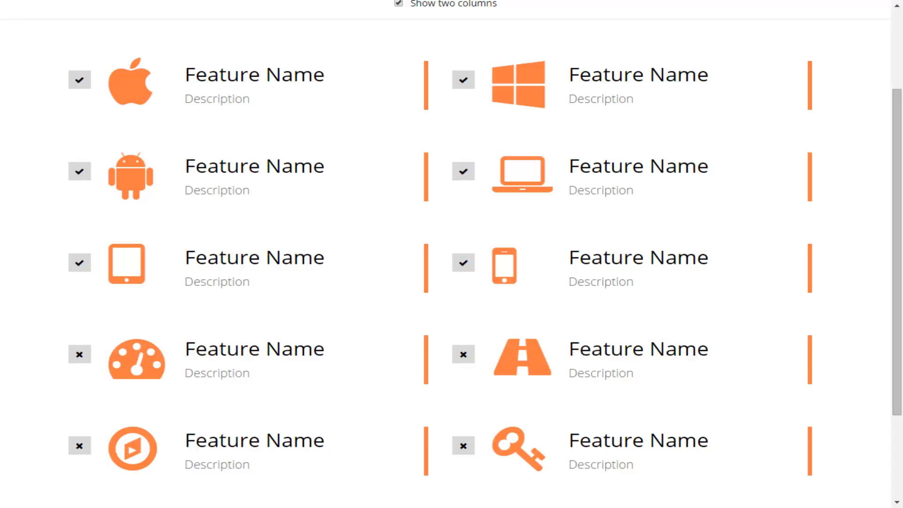
{"action": "left_click", "coordinate": [79, 262]}
{"action": "left_click", "coordinate": [464, 263]}
Title the four visible features Apple, Microsoft, Android and Home Compatible, with descriptions "IoS Complant", "Windows 10 Compliant", "Google Compliant" and "4K Compatible"
{"action": "scroll", "coordinate": [682, 456], "scroll_direction": "up", "scroll_amount": 2}
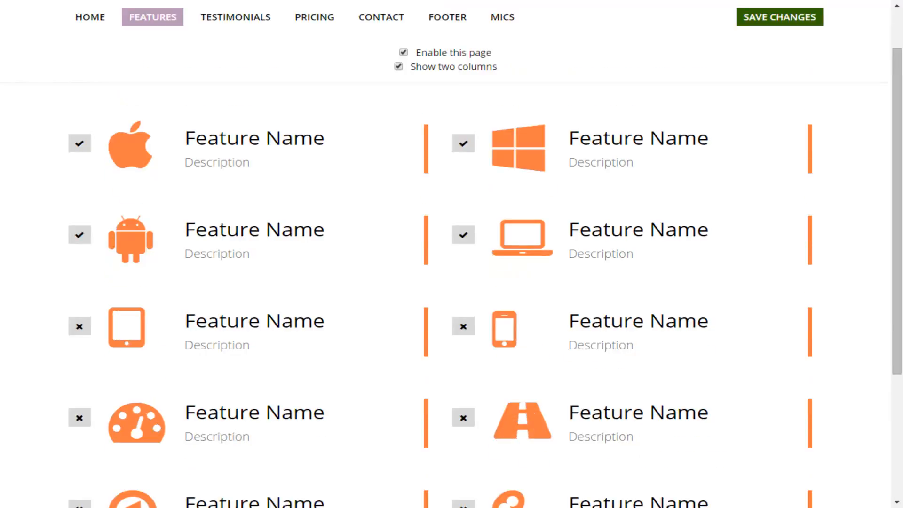
{"action": "scroll", "coordinate": [484, 258], "scroll_direction": "up", "scroll_amount": 1}
{"action": "scroll", "coordinate": [485, 257], "scroll_direction": "down", "scroll_amount": 1}
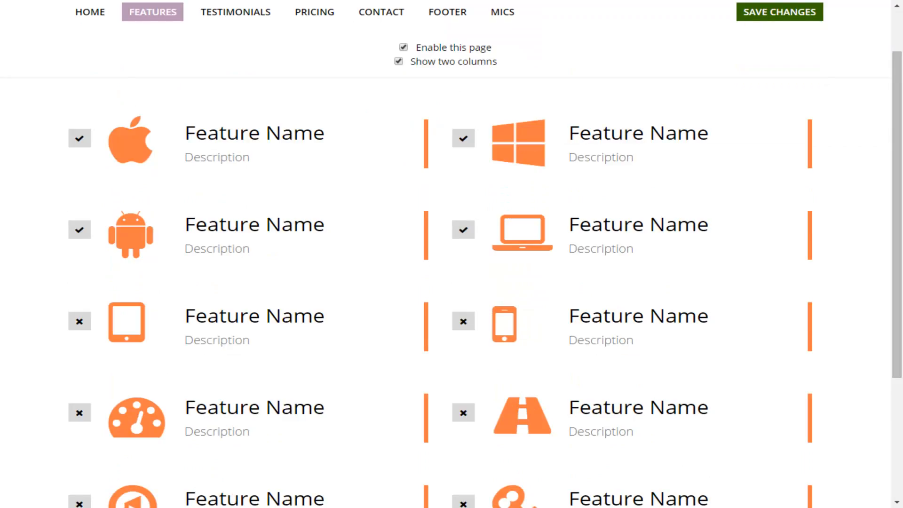
{"action": "scroll", "coordinate": [484, 257], "scroll_direction": "up", "scroll_amount": 1}
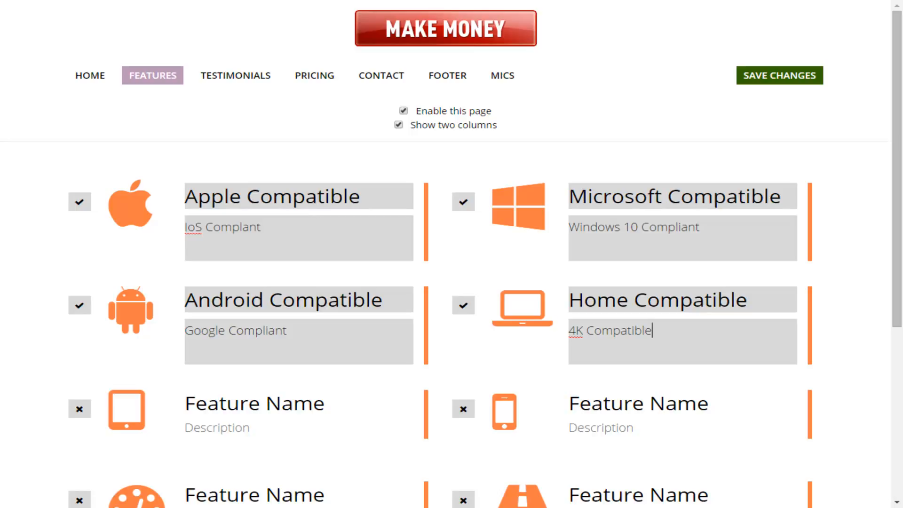
{"action": "left_click", "coordinate": [361, 197]}
{"action": "double_click", "coordinate": [365, 197]}
{"action": "double_click", "coordinate": [366, 249]}
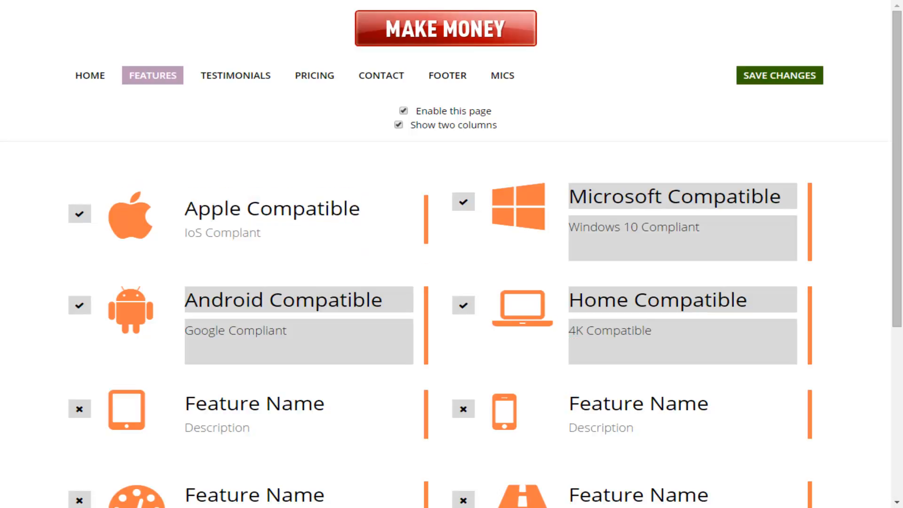
{"action": "double_click", "coordinate": [785, 197]}
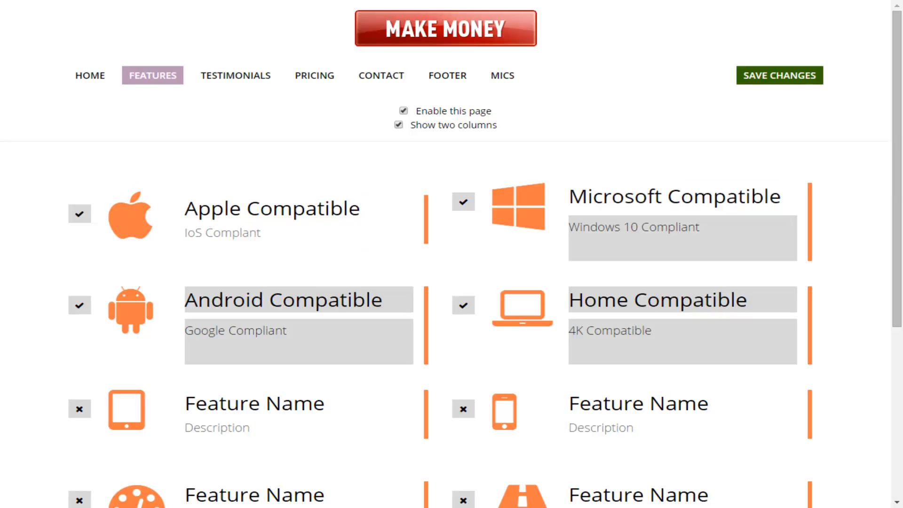
{"action": "double_click", "coordinate": [748, 227]}
{"action": "double_click", "coordinate": [764, 290]}
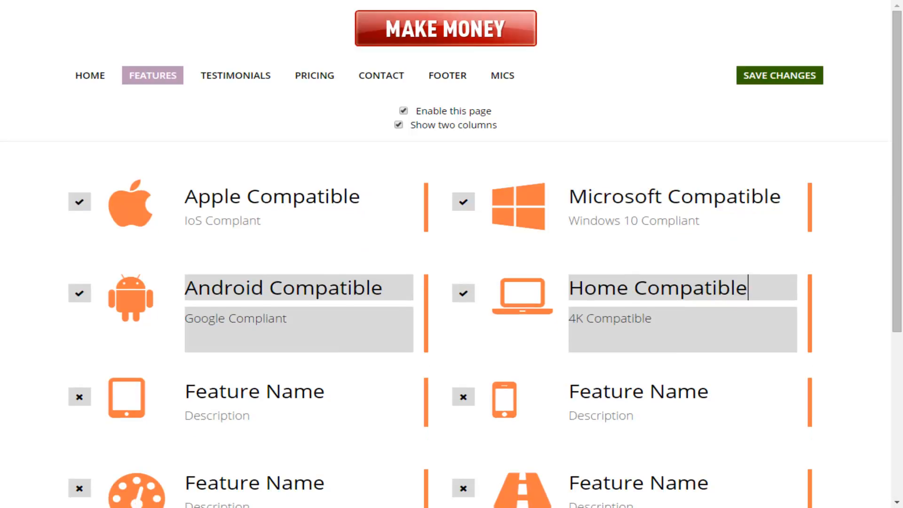
{"action": "double_click", "coordinate": [696, 324]}
{"action": "double_click", "coordinate": [339, 325]}
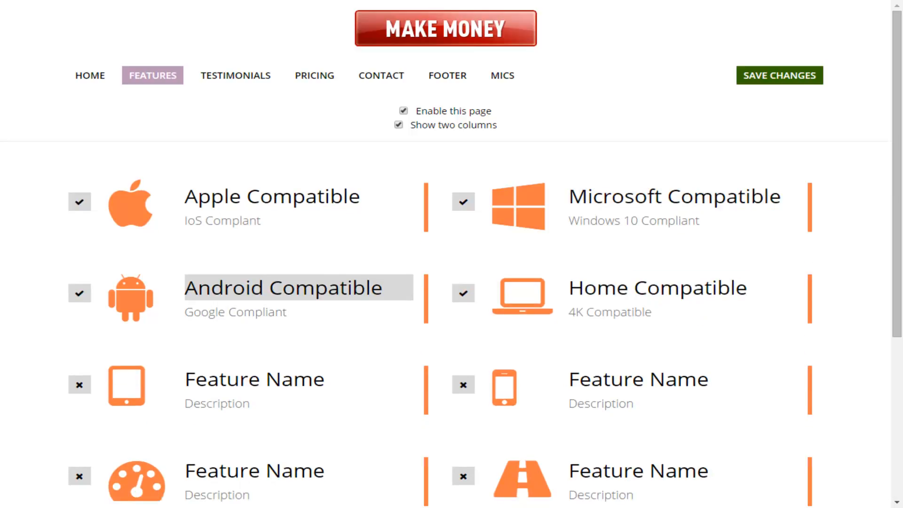
{"action": "left_click", "coordinate": [386, 288]}
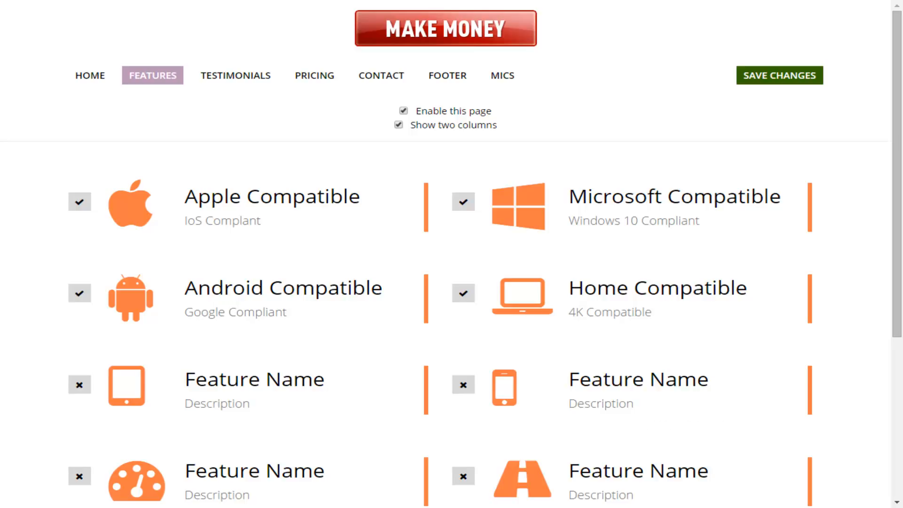
Replace the laptop icon of the "Home Compatible" feature with fa-camera, and save the features
{"action": "left_click", "coordinate": [522, 295]}
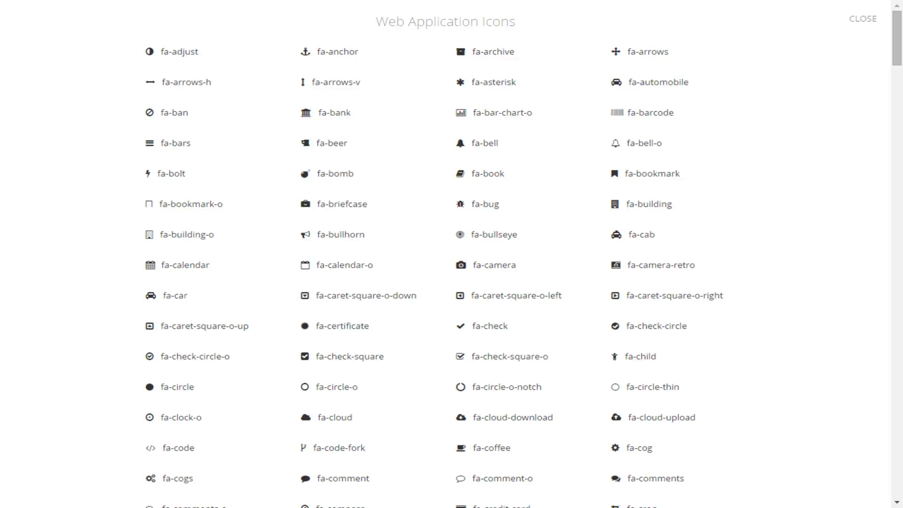
{"action": "left_click", "coordinate": [494, 265]}
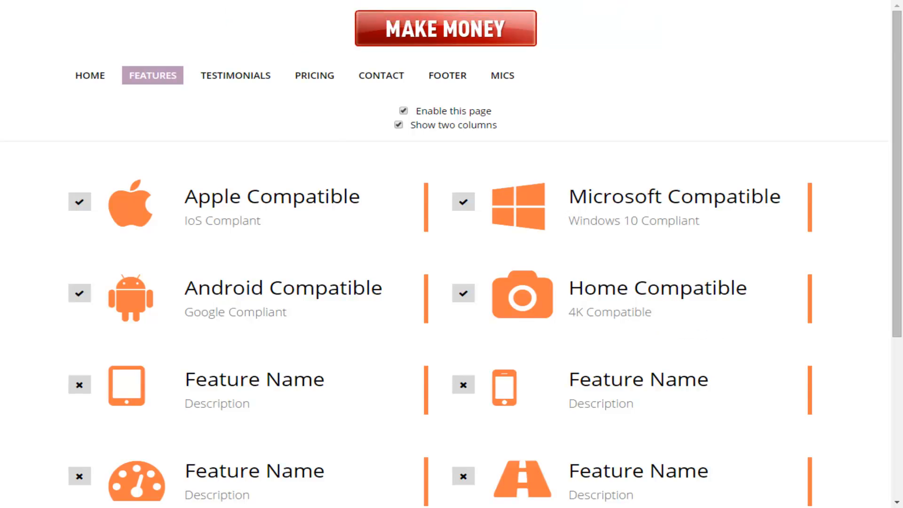
{"action": "scroll", "coordinate": [452, 254], "scroll_direction": "down", "scroll_amount": 2}
{"action": "scroll", "coordinate": [451, 254], "scroll_direction": "down", "scroll_amount": 4}
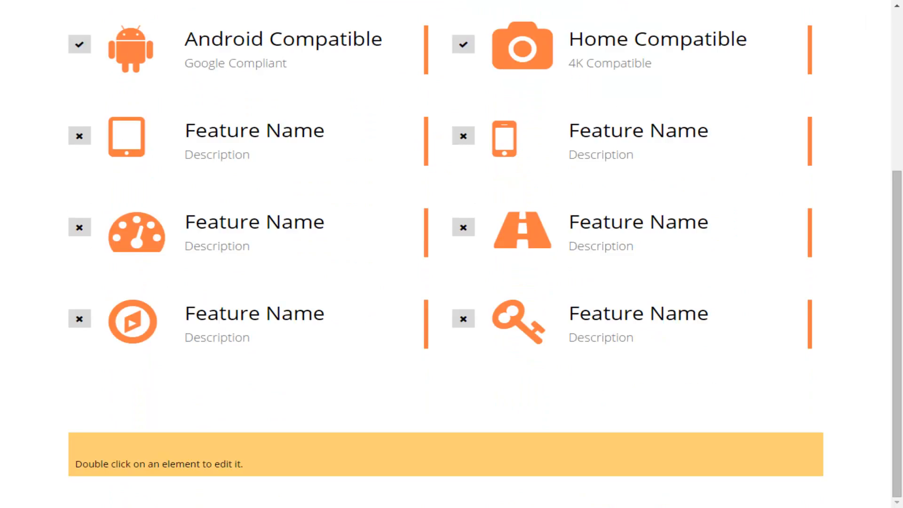
{"action": "scroll", "coordinate": [451, 254], "scroll_direction": "up", "scroll_amount": 4}
{"action": "scroll", "coordinate": [452, 254], "scroll_direction": "up", "scroll_amount": 1}
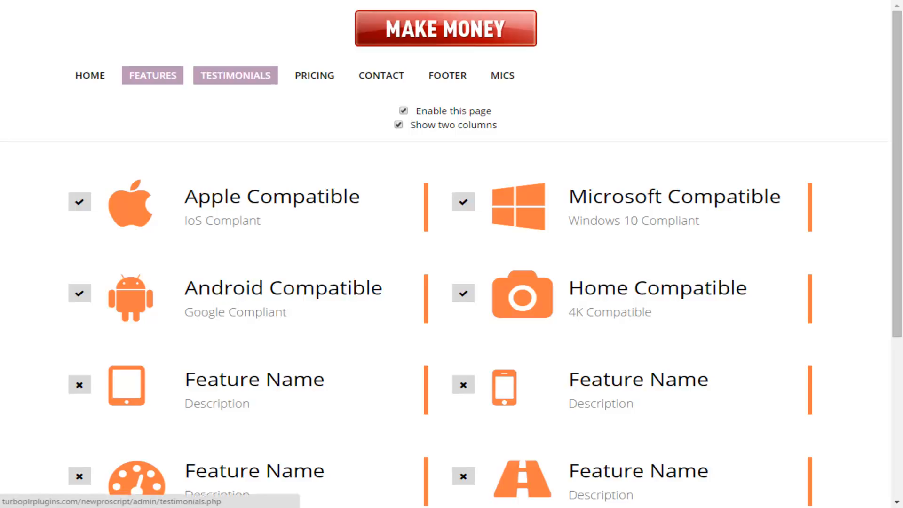
Disable the Testimonials page and save the change
{"action": "left_click", "coordinate": [235, 75]}
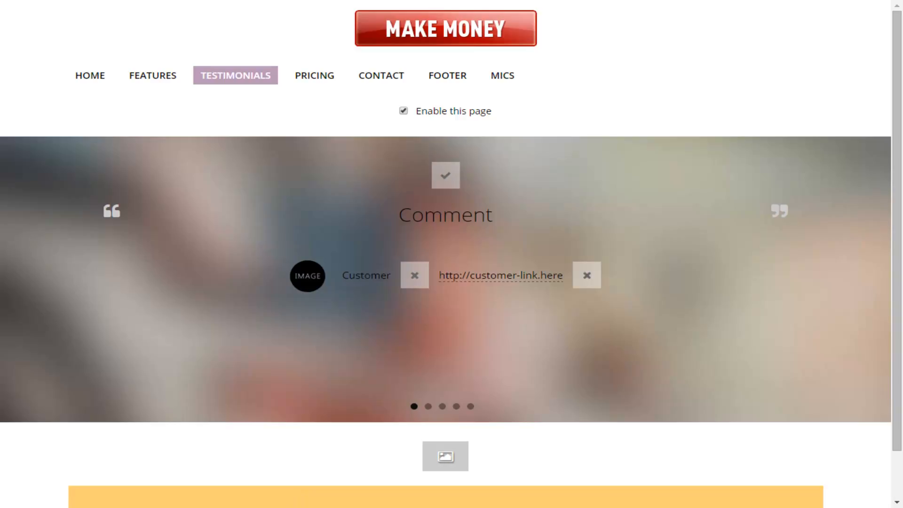
{"action": "left_click", "coordinate": [404, 111]}
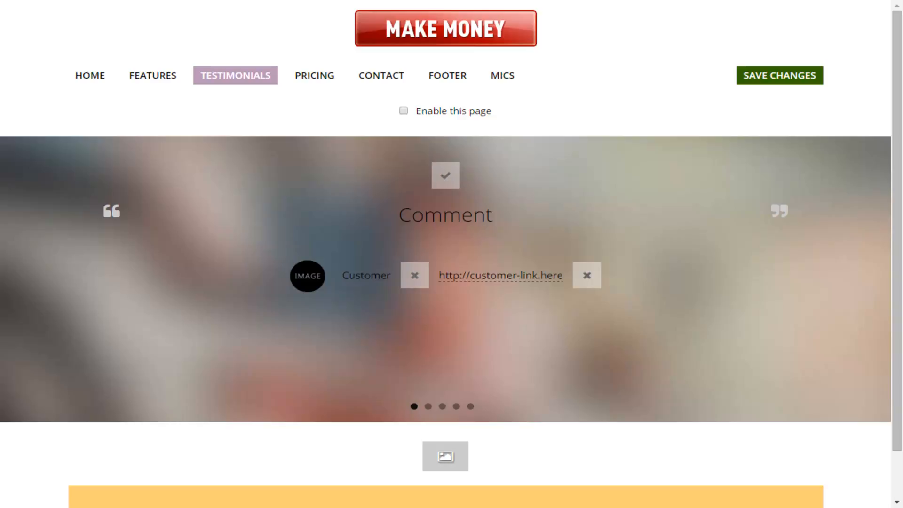
{"action": "left_click", "coordinate": [779, 75]}
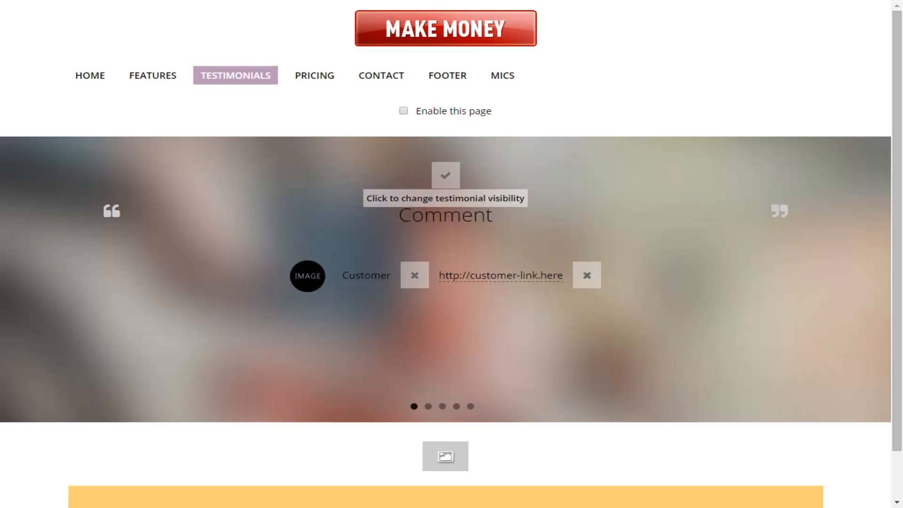
{"action": "left_click", "coordinate": [445, 174]}
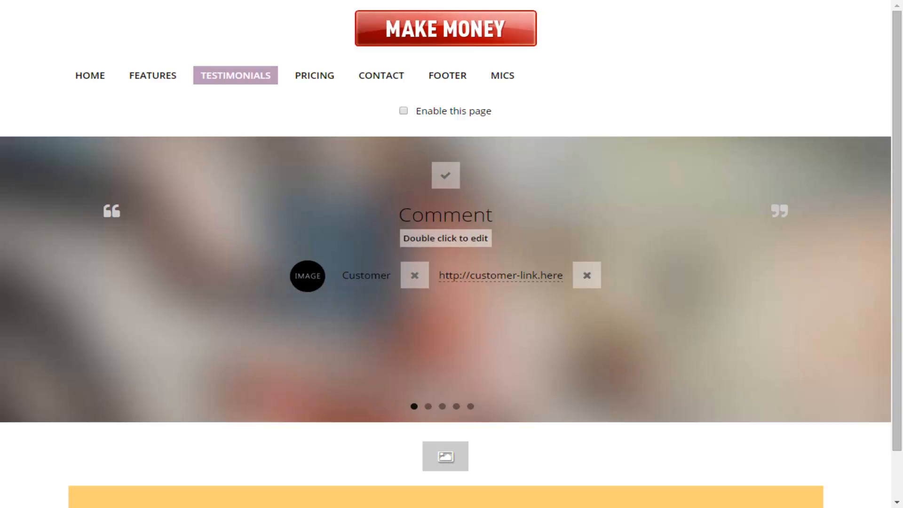
Replace the first testimonial's comment with "I Love This Company...We Get Good Service"
{"action": "double_click", "coordinate": [446, 215]}
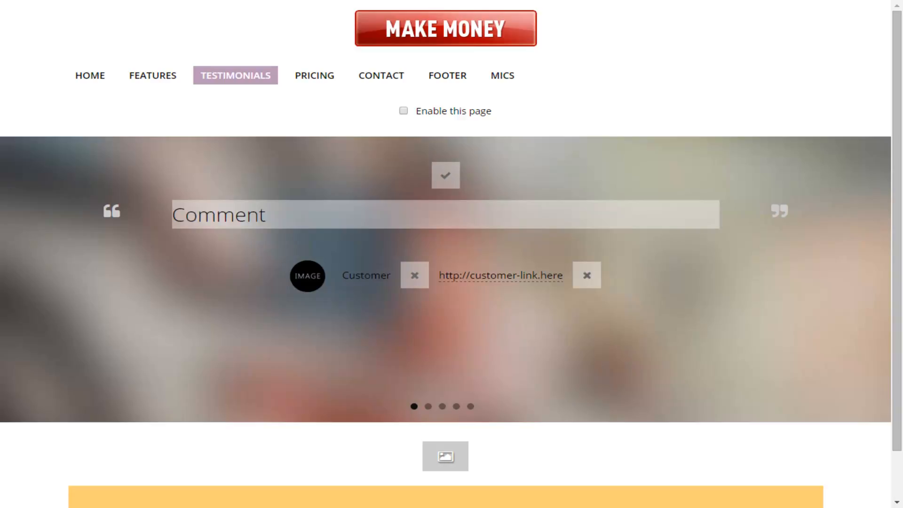
{"action": "key", "text": "BackSpace"}
{"action": "key", "text": "BackSpace"}
{"action": "key", "text": "BackSpace"}
{"action": "key", "text": "BackSpace"}
{"action": "key", "text": "BackSpace"}
{"action": "key", "text": "BackSpace"}
{"action": "key", "text": "BackSpace"}
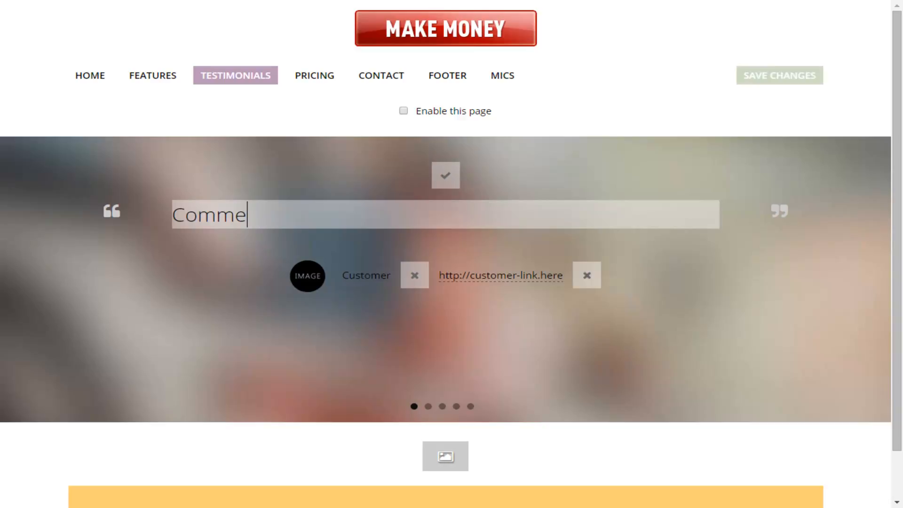
{"action": "type", "text": "I Love This Company...We Get Good Service"}
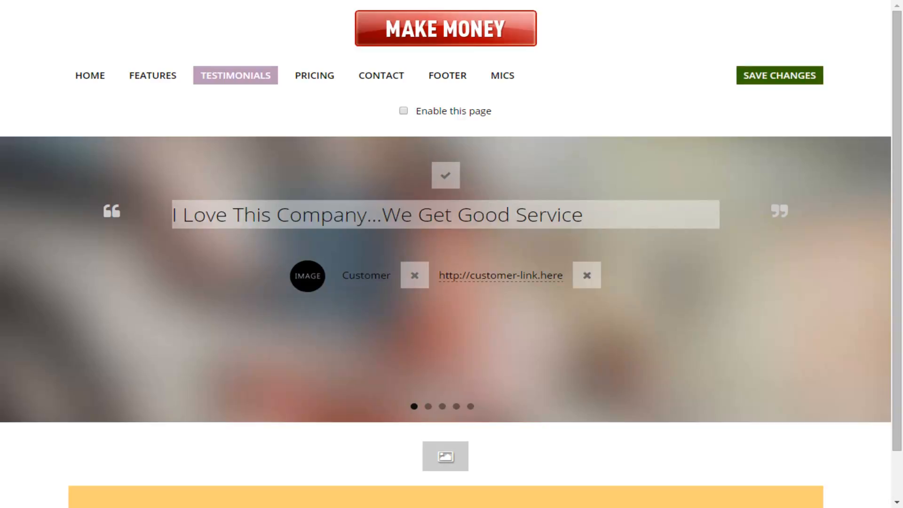
{"action": "key", "text": "ctrl+shift+Left"}
{"action": "key", "text": "Return"}
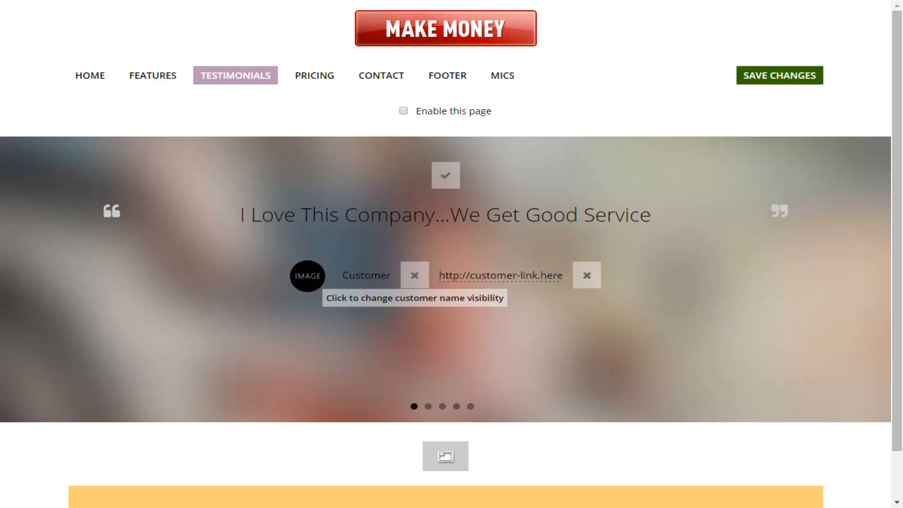
Switch the visibility of the testimonial's customer name and customer link on and off again, and save the changes
{"action": "left_click", "coordinate": [415, 275]}
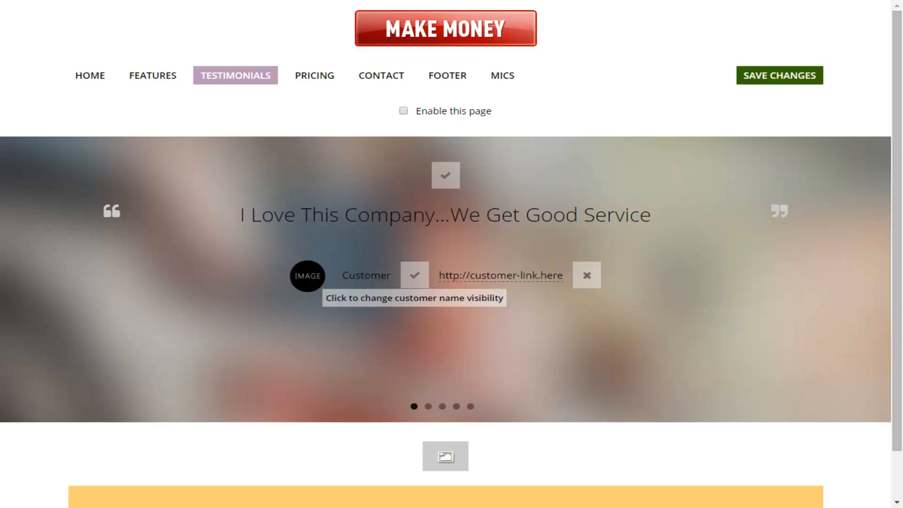
{"action": "left_click", "coordinate": [587, 275]}
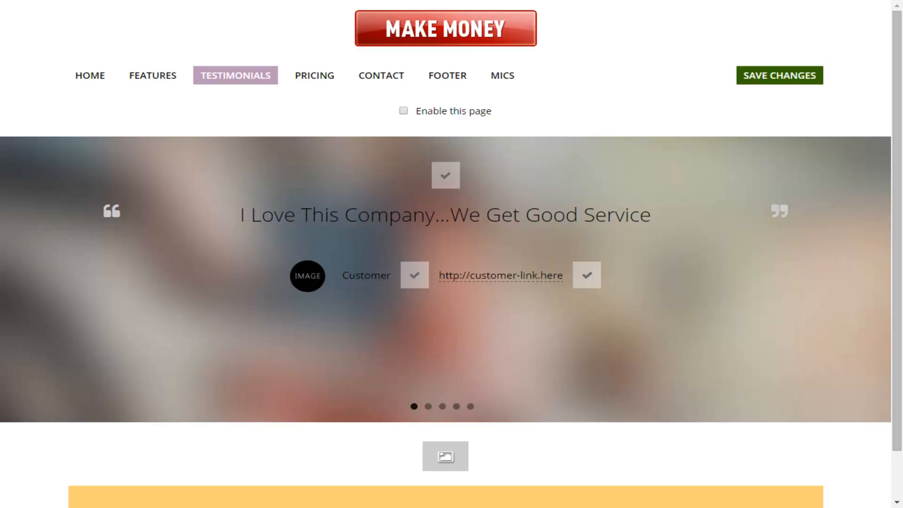
{"action": "left_click", "coordinate": [415, 275]}
{"action": "left_click", "coordinate": [587, 275]}
{"action": "left_click", "coordinate": [779, 75]}
{"action": "scroll", "coordinate": [445, 254], "scroll_direction": "down", "scroll_amount": 1}
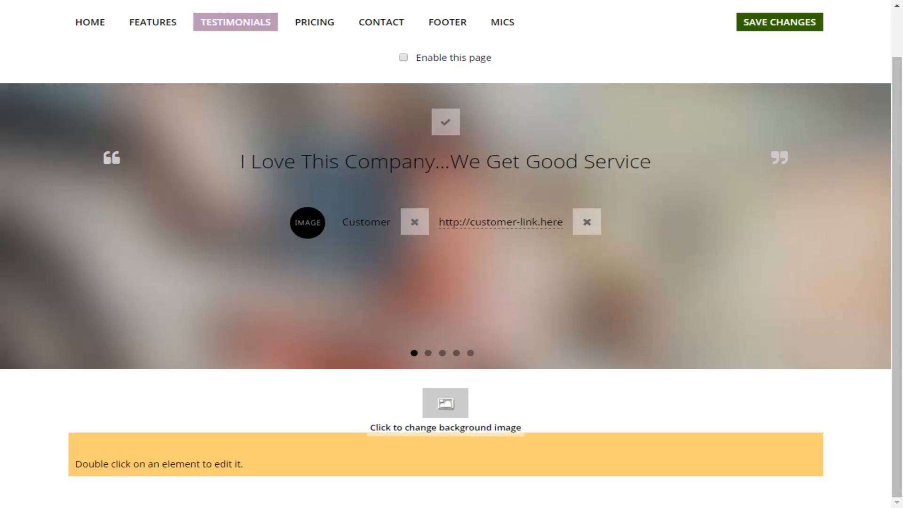
Change the testimonials background to the photo of business people around a laptop, and hide the first testimonial
{"action": "left_click", "coordinate": [446, 402]}
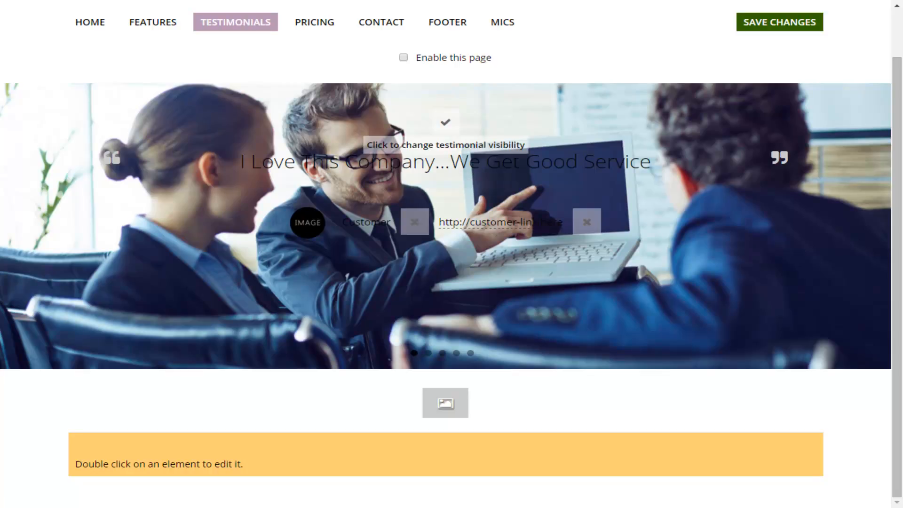
{"action": "left_click", "coordinate": [446, 122]}
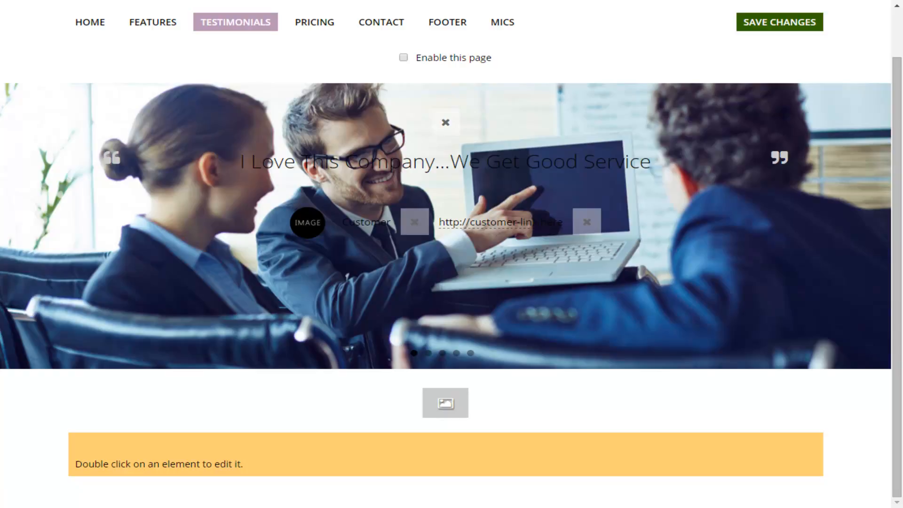
{"action": "key", "text": "F11"}
Set the Pricing page's header to "Your Plans Are Our Business" and its subheader to "The Best Rates Available"
{"action": "left_click", "coordinate": [314, 22]}
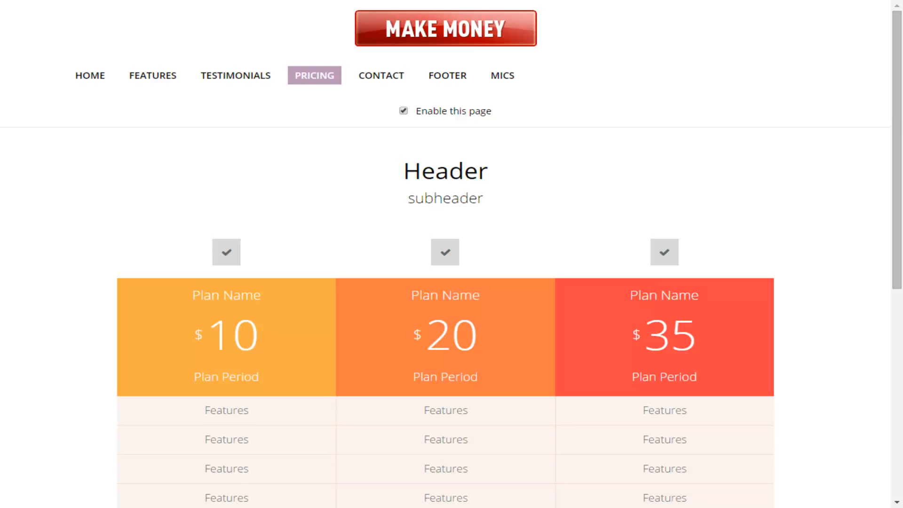
{"action": "scroll", "coordinate": [445, 254], "scroll_direction": "down", "scroll_amount": 1}
{"action": "scroll", "coordinate": [445, 254], "scroll_direction": "up", "scroll_amount": 1}
{"action": "double_click", "coordinate": [445, 171]}
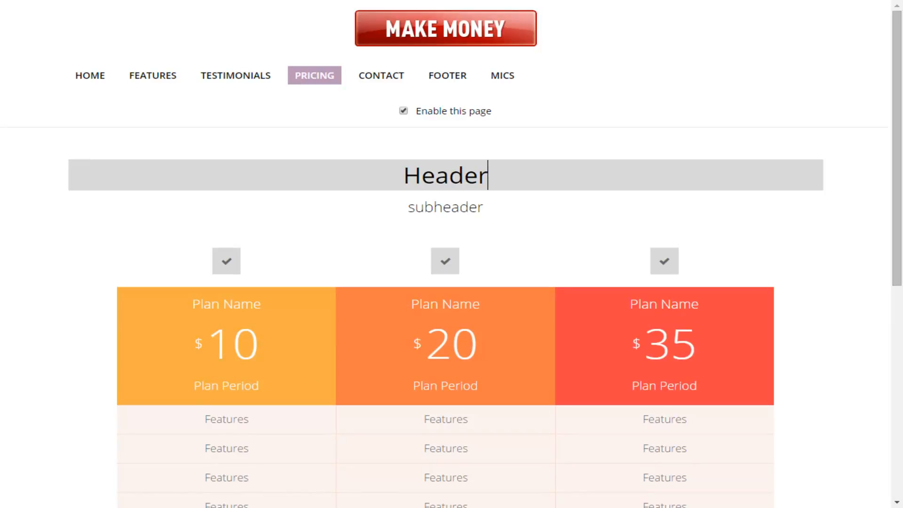
{"action": "key", "text": "ctrl+a"}
{"action": "type", "text": "Your Plans Are Our Business"}
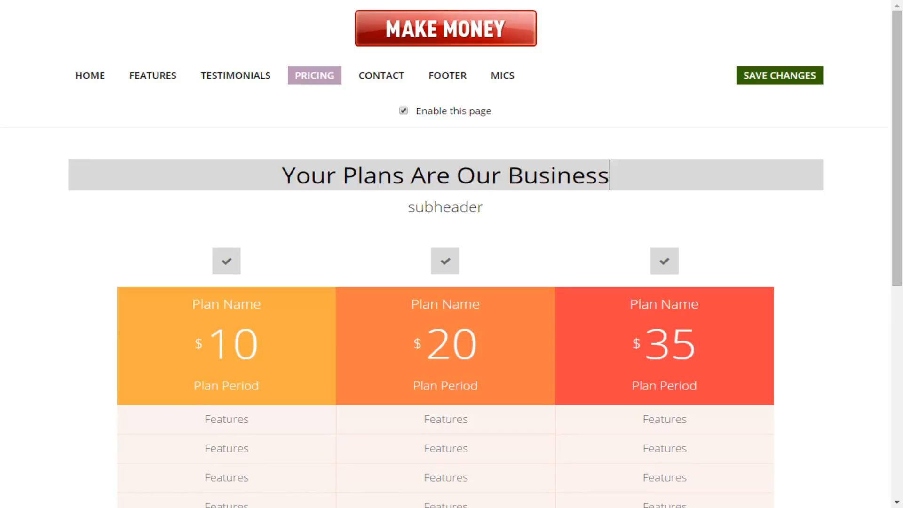
{"action": "key", "text": "Return"}
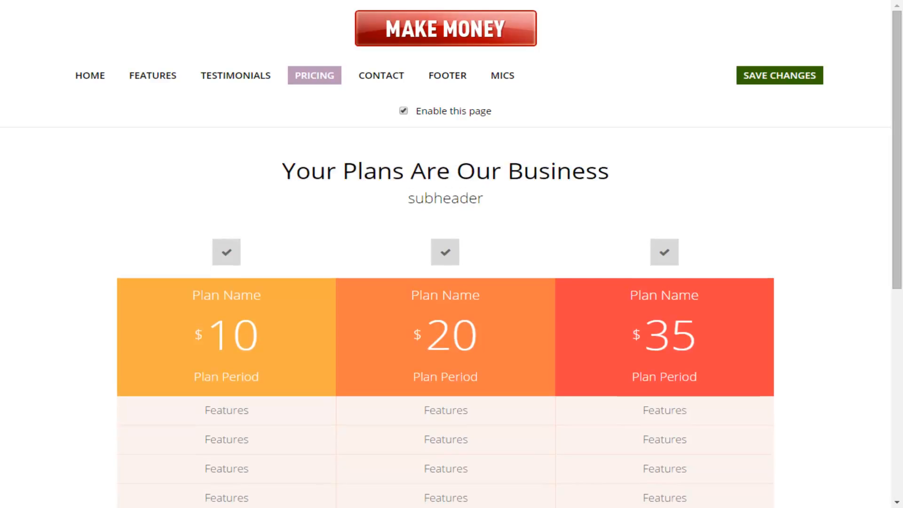
{"action": "left_click", "coordinate": [779, 75]}
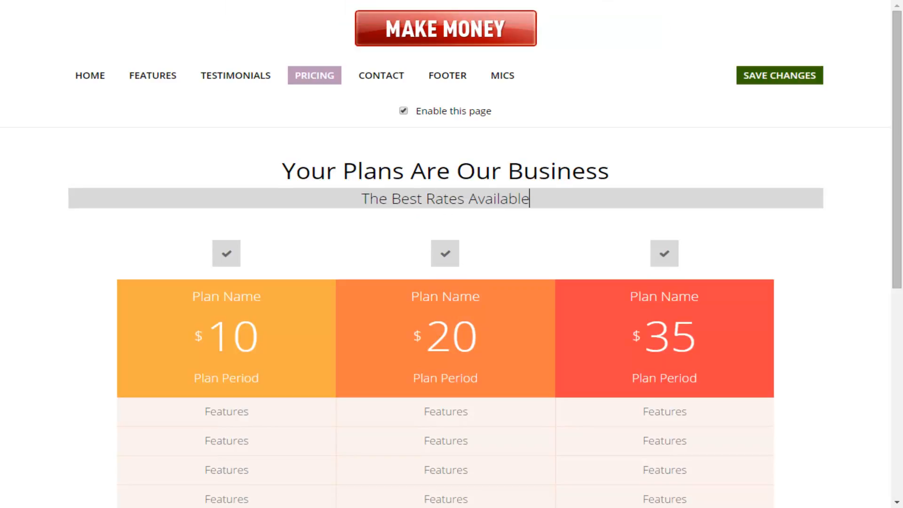
{"action": "double_click", "coordinate": [499, 199]}
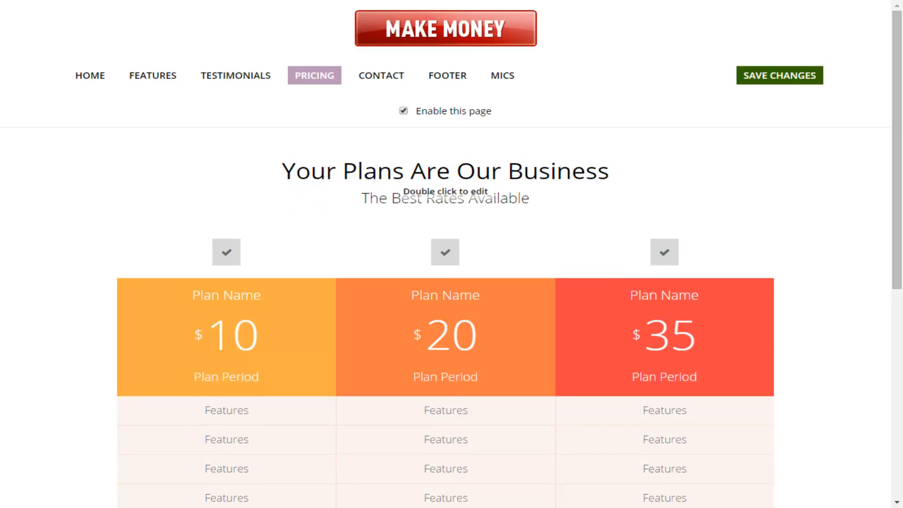
Hide the middle pricing table and name the first plan "Gold Plan"
{"action": "scroll", "coordinate": [445, 254], "scroll_direction": "down", "scroll_amount": 1}
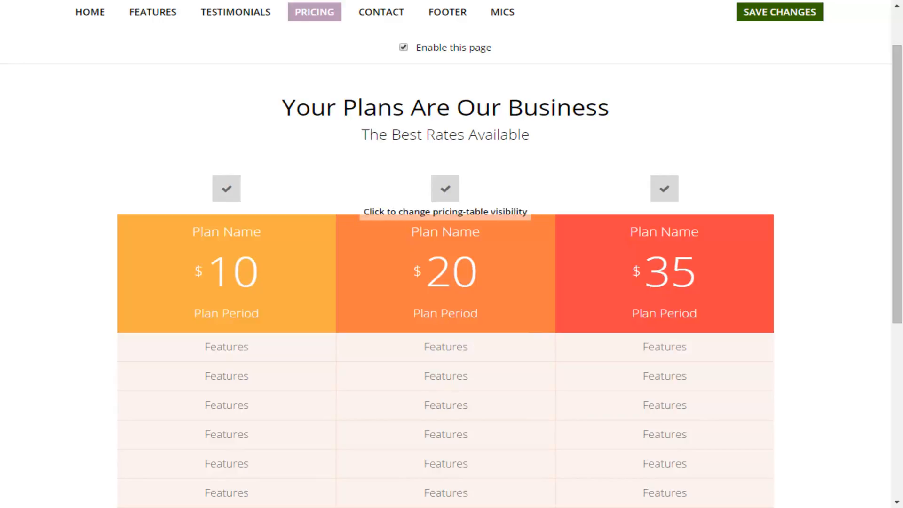
{"action": "left_click", "coordinate": [445, 189]}
{"action": "scroll", "coordinate": [445, 189], "scroll_direction": "down", "scroll_amount": 1}
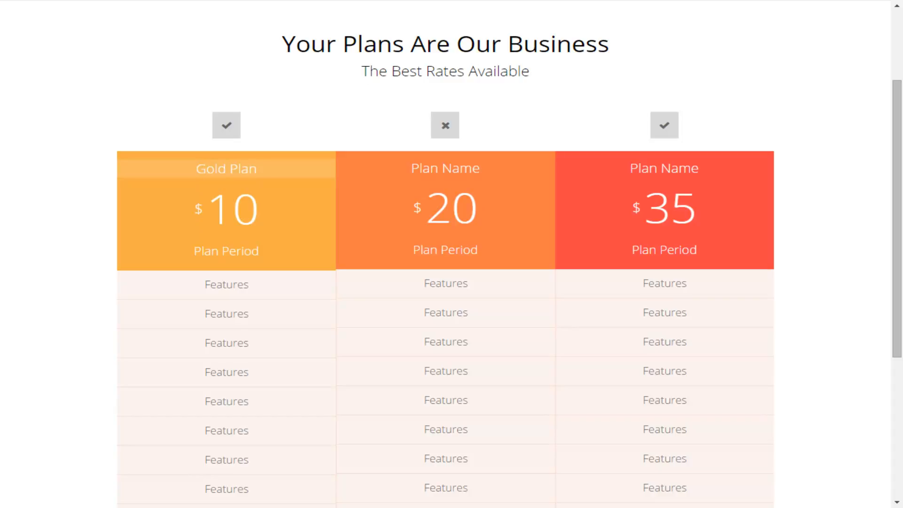
Set the Gold Plan's price to $97 and its plan period to "Monthly"
{"action": "double_click", "coordinate": [234, 210]}
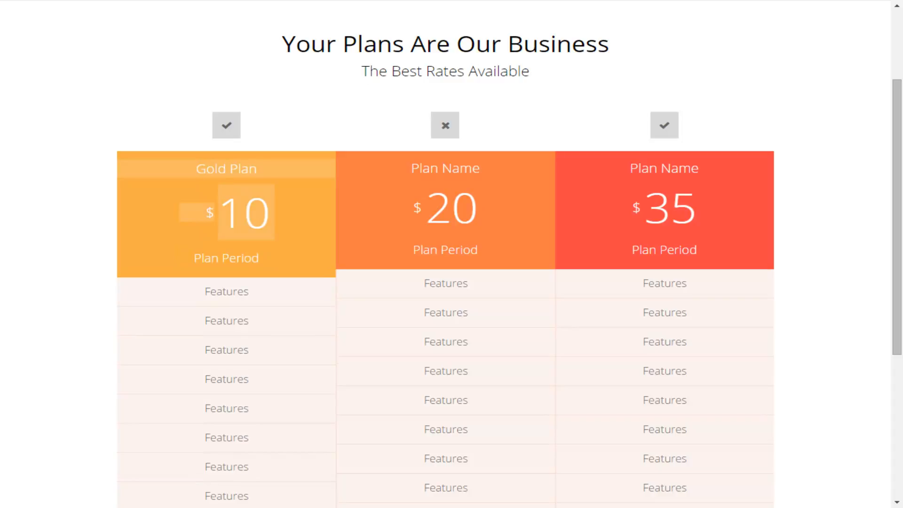
{"action": "key", "text": "BackSpace"}
{"action": "key", "text": "BackSpace"}
{"action": "type", "text": "97"}
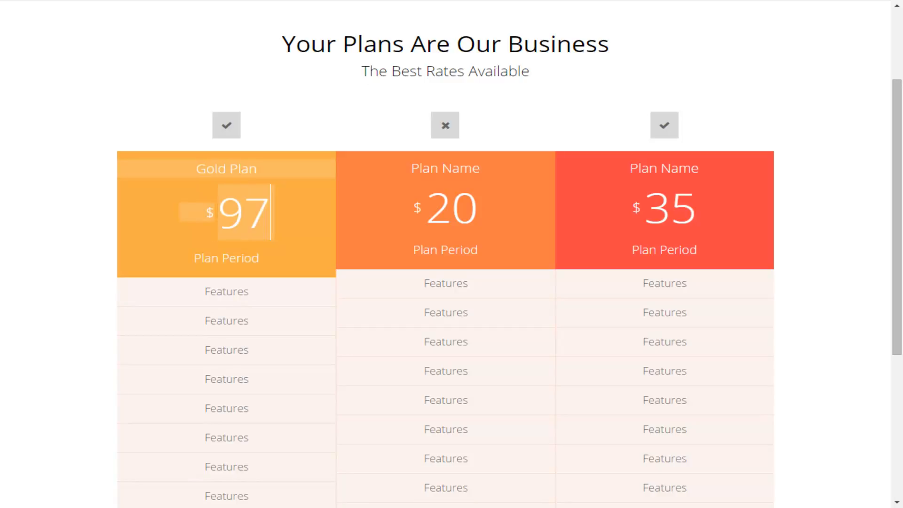
{"action": "key", "text": "Tab"}
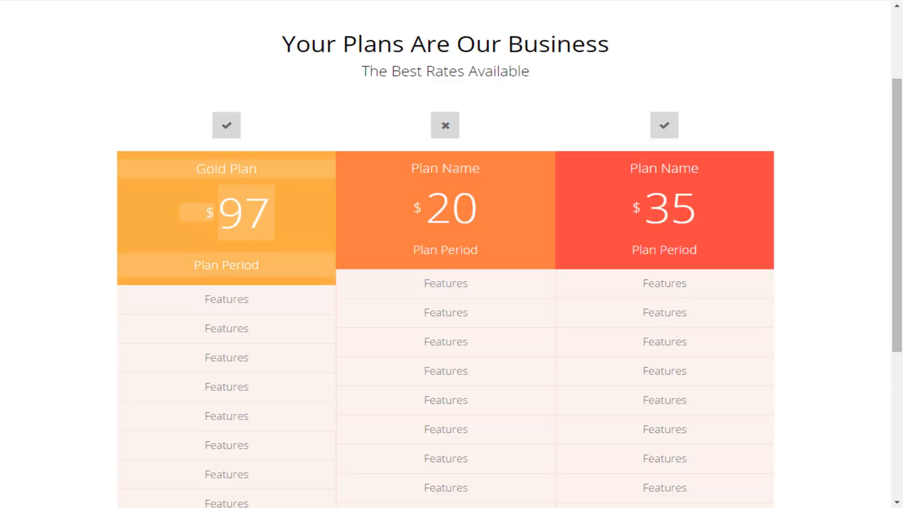
{"action": "key", "text": "BackSpace"}
{"action": "key", "text": "BackSpace"}
{"action": "key", "text": "BackSpace"}
{"action": "key", "text": "BackSpace"}
{"action": "key", "text": "BackSpace"}
{"action": "key", "text": "BackSpace"}
{"action": "key", "text": "BackSpace"}
{"action": "key", "text": "BackSpace"}
{"action": "key", "text": "BackSpace"}
{"action": "key", "text": "BackSpace"}
{"action": "key", "text": "BackSpace"}
{"action": "type", "text": "Monthly"}
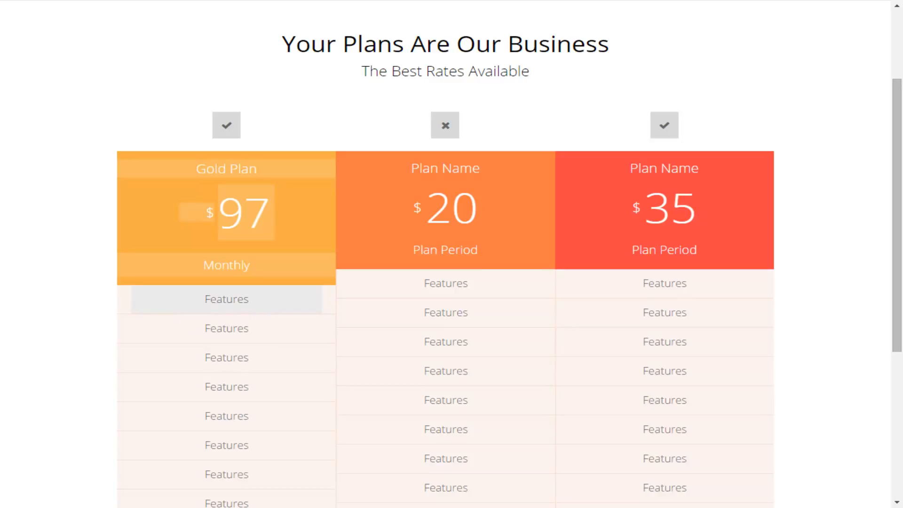
Replace the Gold Plan's first two feature lines with "Webinar Access" and "E-Mail Access"
{"action": "key", "text": "BackSpace"}
{"action": "key", "text": "BackSpace"}
{"action": "key", "text": "BackSpace"}
{"action": "key", "text": "BackSpace"}
{"action": "key", "text": "BackSpace"}
{"action": "key", "text": "BackSpace"}
{"action": "key", "text": "BackSpace"}
{"action": "key", "text": "BackSpace"}
{"action": "type", "text": "Webinar Access"}
{"action": "double_click", "coordinate": [226, 335]}
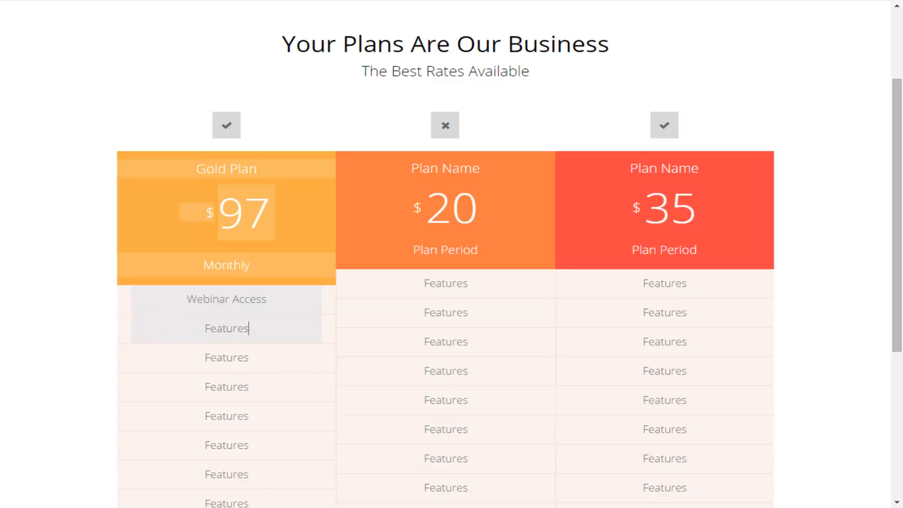
{"action": "key", "text": "BackSpace"}
{"action": "key", "text": "BackSpace"}
{"action": "key", "text": "BackSpace"}
{"action": "key", "text": "BackSpace"}
{"action": "key", "text": "BackSpace"}
{"action": "key", "text": "BackSpace"}
{"action": "key", "text": "BackSpace"}
{"action": "key", "text": "BackSpace"}
{"action": "type", "text": "E-Mail Access"}
Open the Gold Plan's link button for editing to view its text, link and custom HTML fields
{"action": "scroll", "coordinate": [664, 249], "scroll_direction": "down", "scroll_amount": 5}
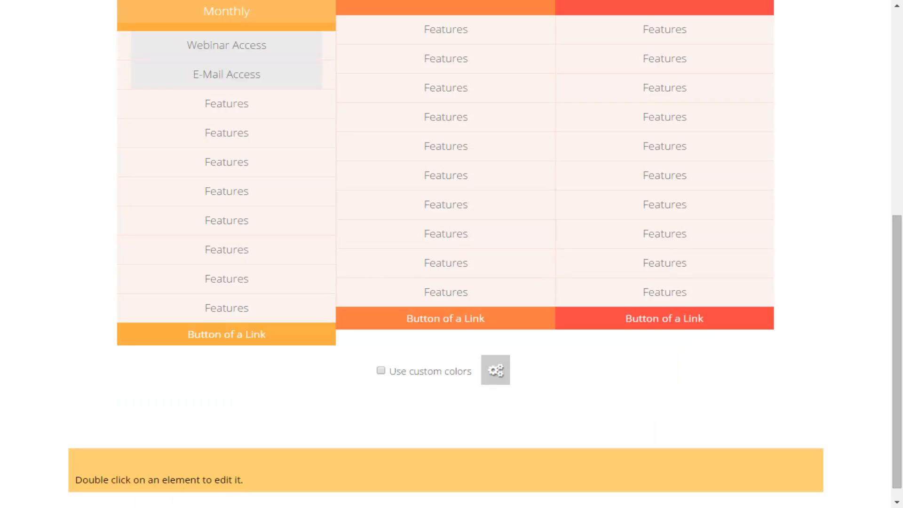
{"action": "scroll", "coordinate": [445, 254], "scroll_direction": "up", "scroll_amount": 1}
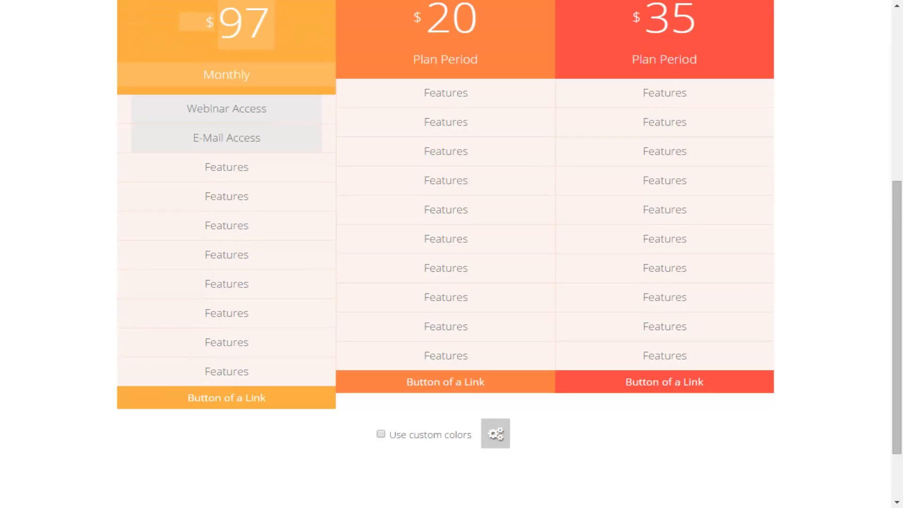
{"action": "scroll", "coordinate": [446, 254], "scroll_direction": "down", "scroll_amount": 1}
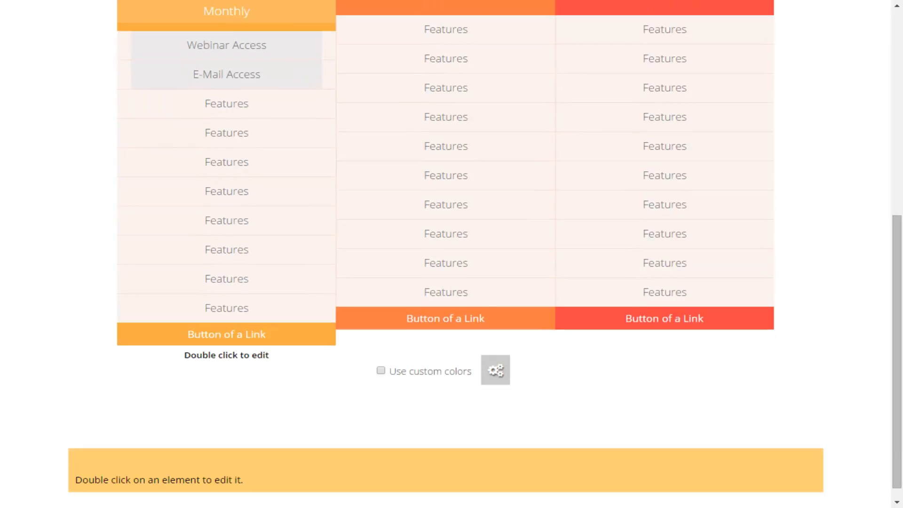
{"action": "double_click", "coordinate": [241, 334]}
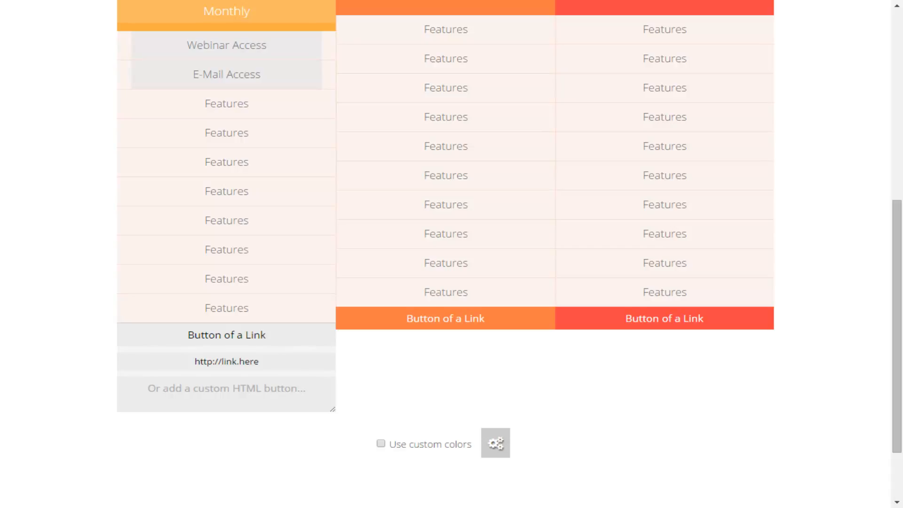
Enable custom colors for the pricing tables, view the color settings, and save the Pricing page
{"action": "scroll", "coordinate": [452, 254], "scroll_direction": "down", "scroll_amount": 2}
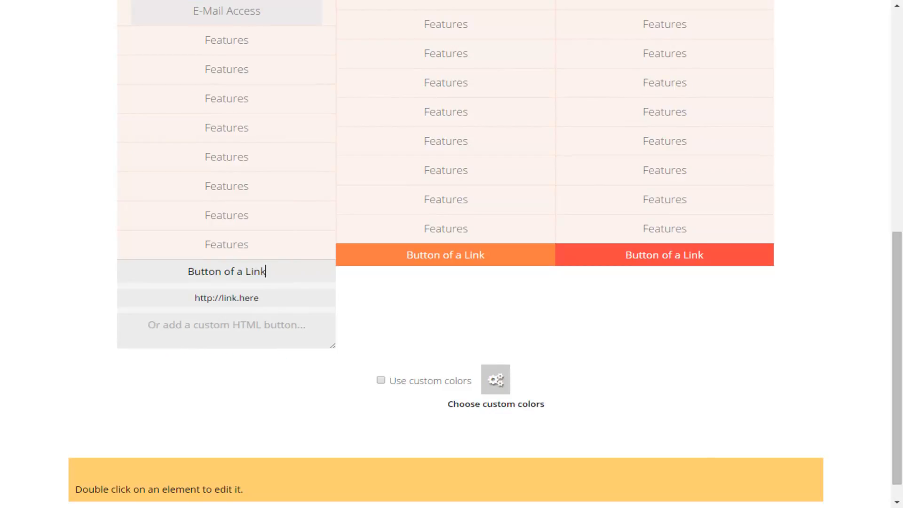
{"action": "left_click", "coordinate": [381, 380]}
{"action": "left_click", "coordinate": [495, 380]}
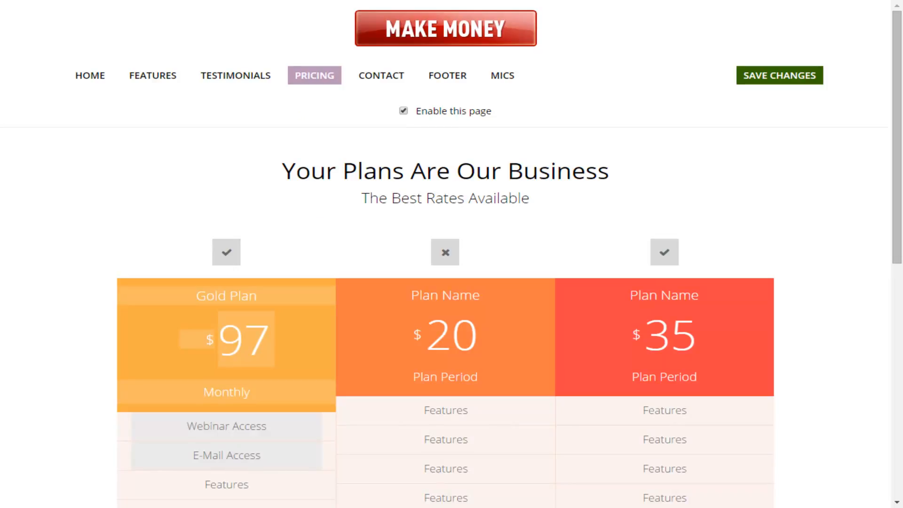
{"action": "left_click", "coordinate": [780, 75]}
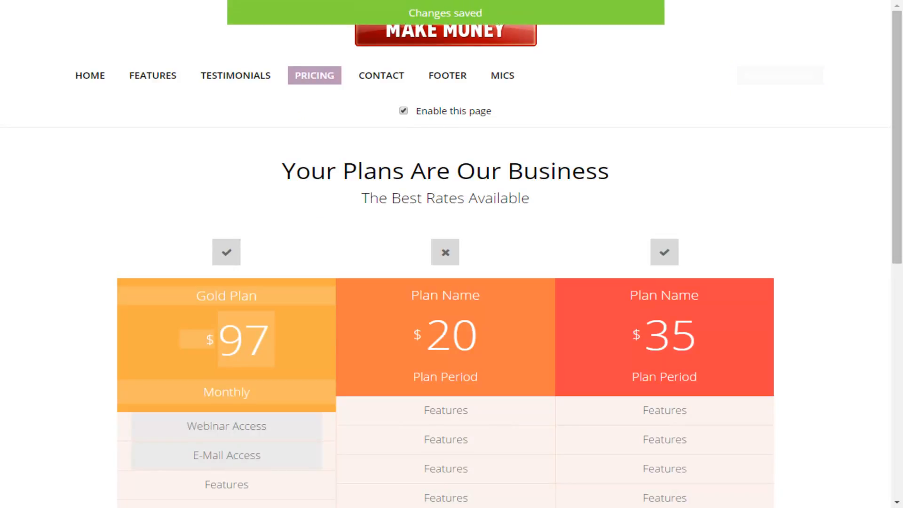
Disable the Contact page and save the change
{"action": "scroll", "coordinate": [445, 188], "scroll_direction": "down", "scroll_amount": 10}
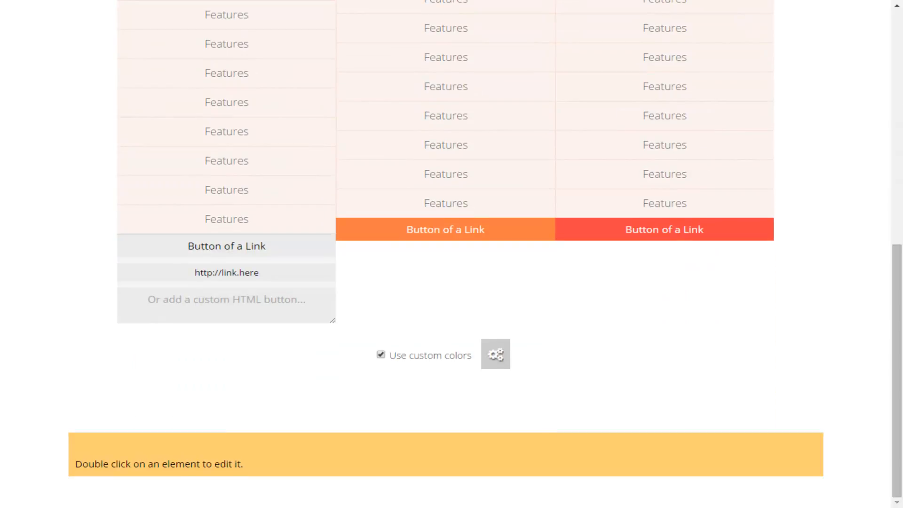
{"action": "scroll", "coordinate": [445, 254], "scroll_direction": "up", "scroll_amount": 8}
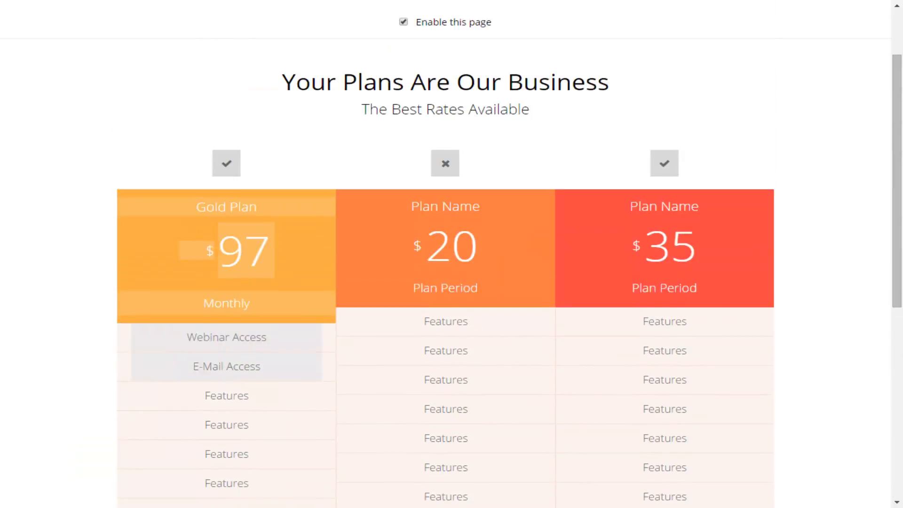
{"action": "scroll", "coordinate": [446, 188], "scroll_direction": "up", "scroll_amount": 2}
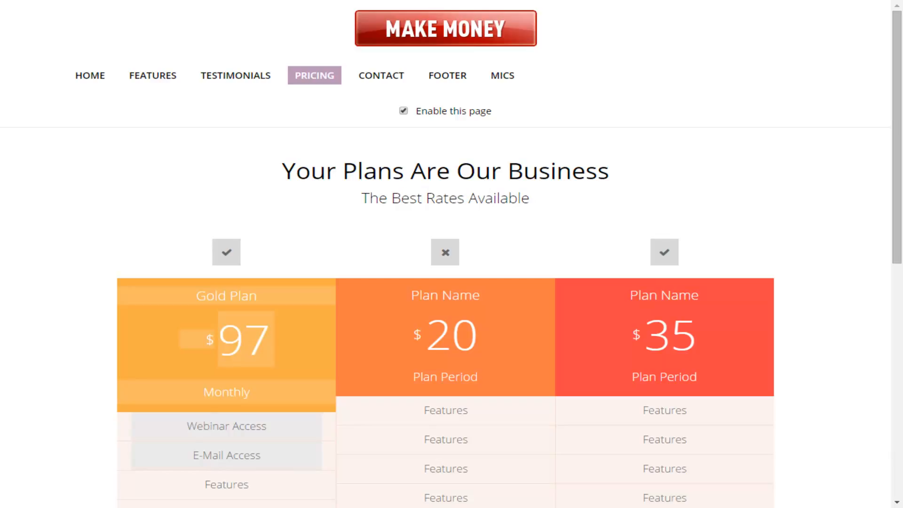
{"action": "left_click", "coordinate": [380, 76]}
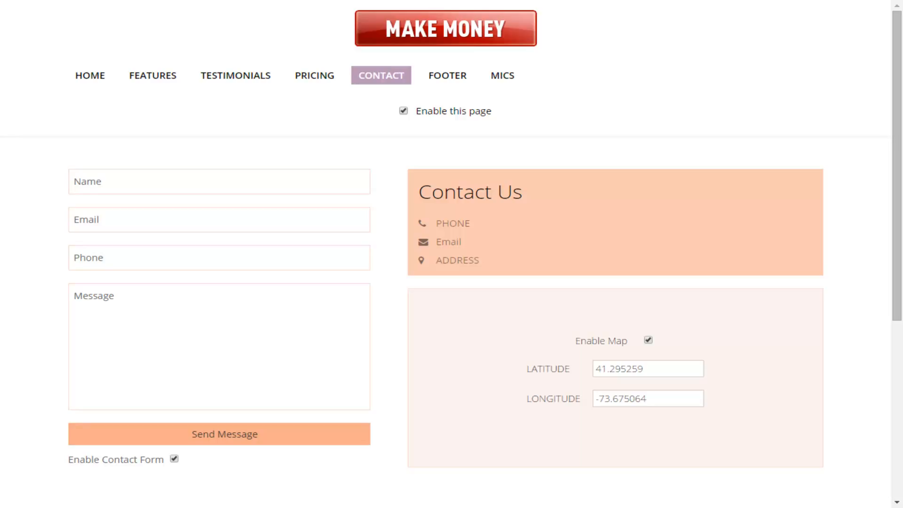
{"action": "left_click", "coordinate": [403, 111]}
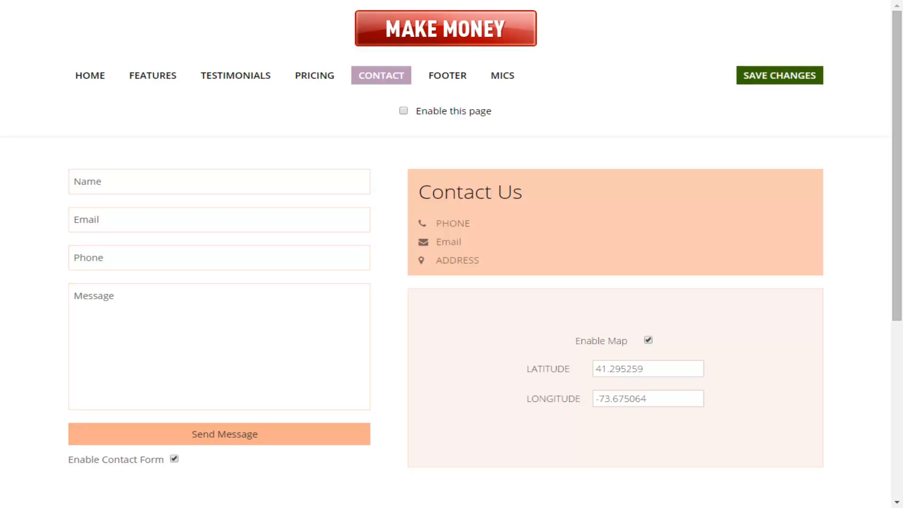
{"action": "left_click", "coordinate": [779, 76]}
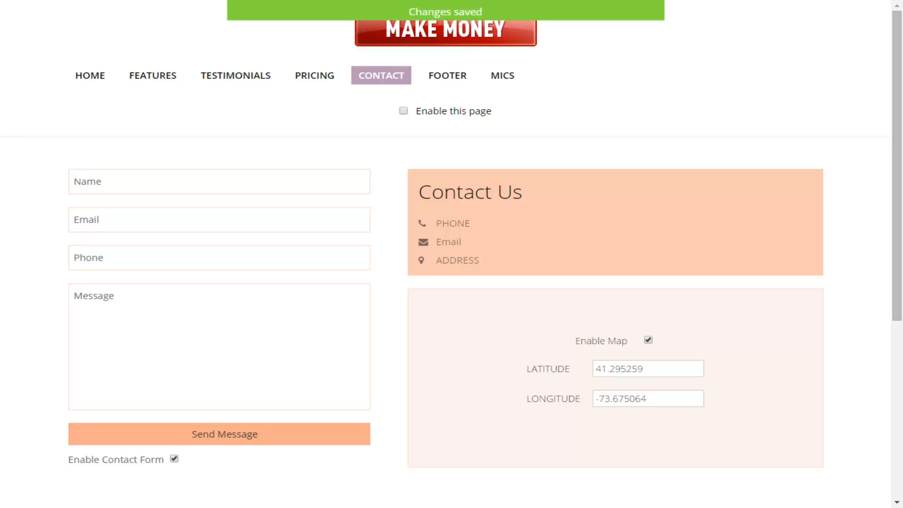
Fill in the phone number, e-mail and street address in the Contact Us box, and save the changes
{"action": "scroll", "coordinate": [451, 254], "scroll_direction": "down", "scroll_amount": 1}
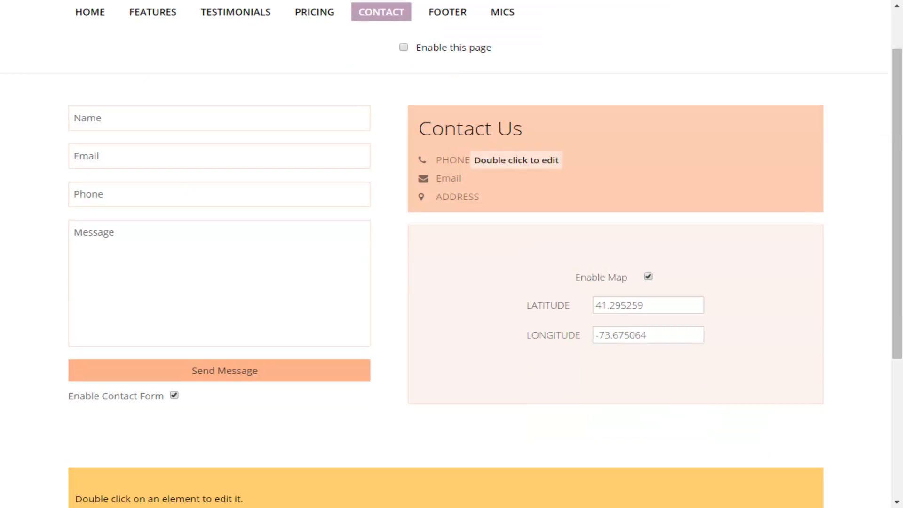
{"action": "double_click", "coordinate": [453, 161]}
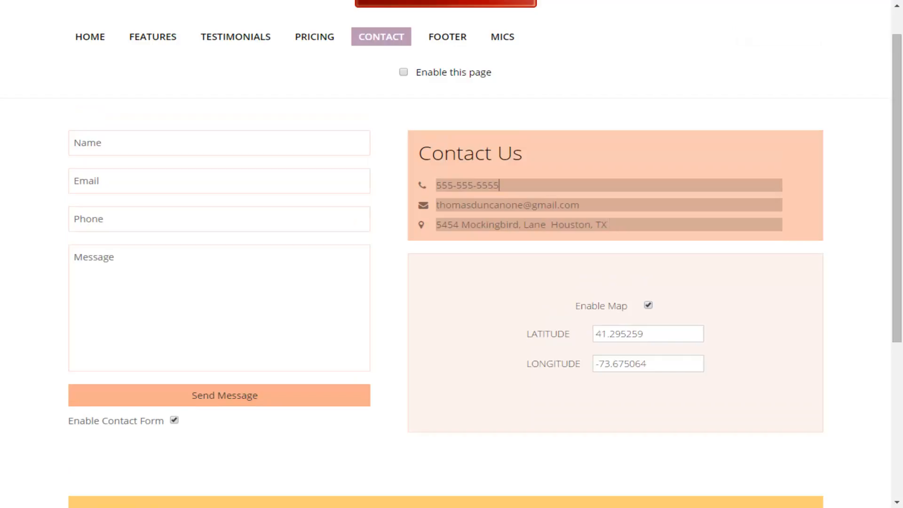
{"action": "double_click", "coordinate": [522, 185]}
{"action": "double_click", "coordinate": [522, 204]}
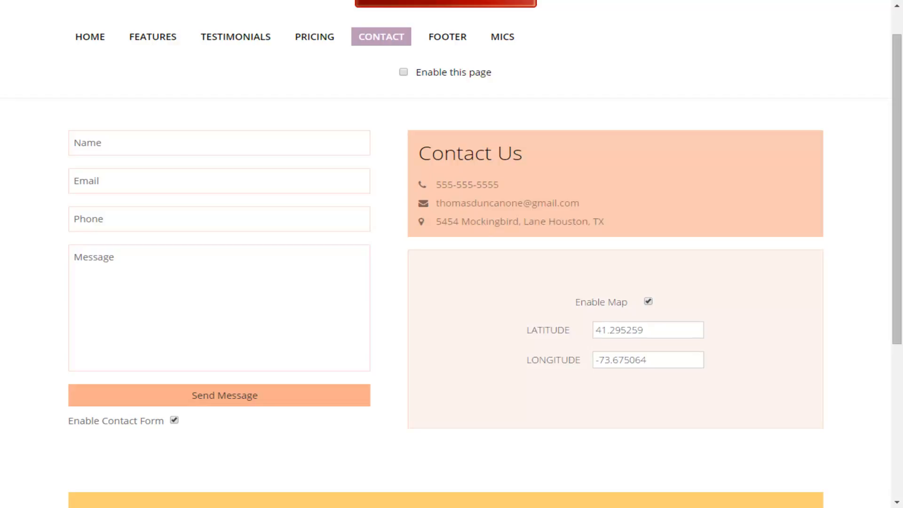
{"action": "scroll", "coordinate": [484, 254], "scroll_direction": "up", "scroll_amount": 1}
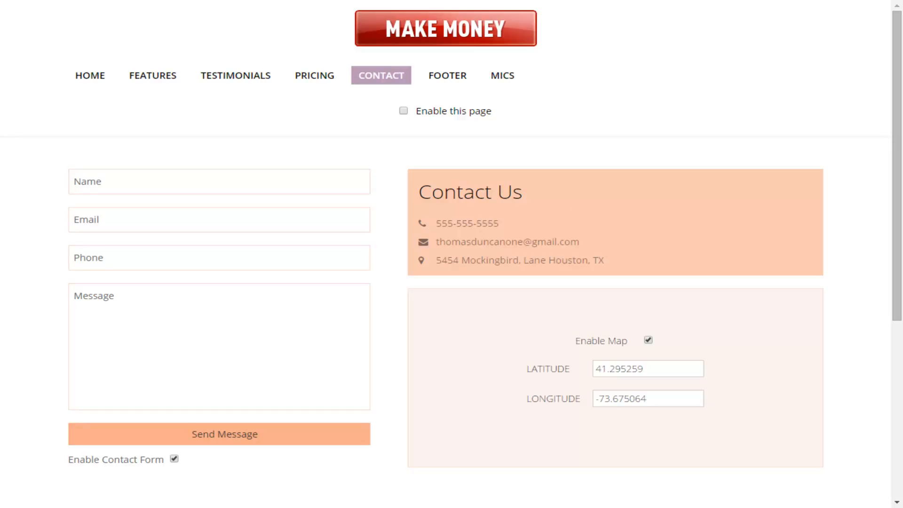
Switch the Contact page's map off and on again, and check the instructions for getting map coordinates
{"action": "scroll", "coordinate": [446, 254], "scroll_direction": "down", "scroll_amount": 5}
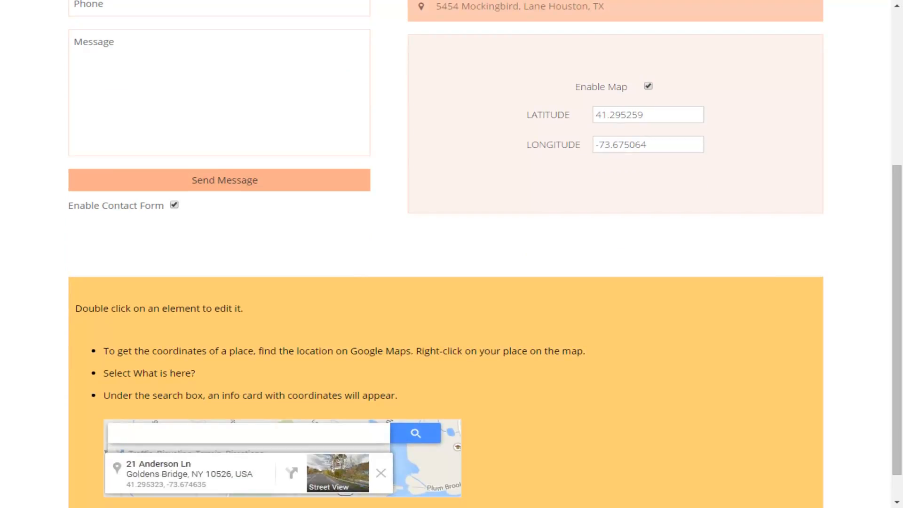
{"action": "scroll", "coordinate": [446, 254], "scroll_direction": "up", "scroll_amount": 1}
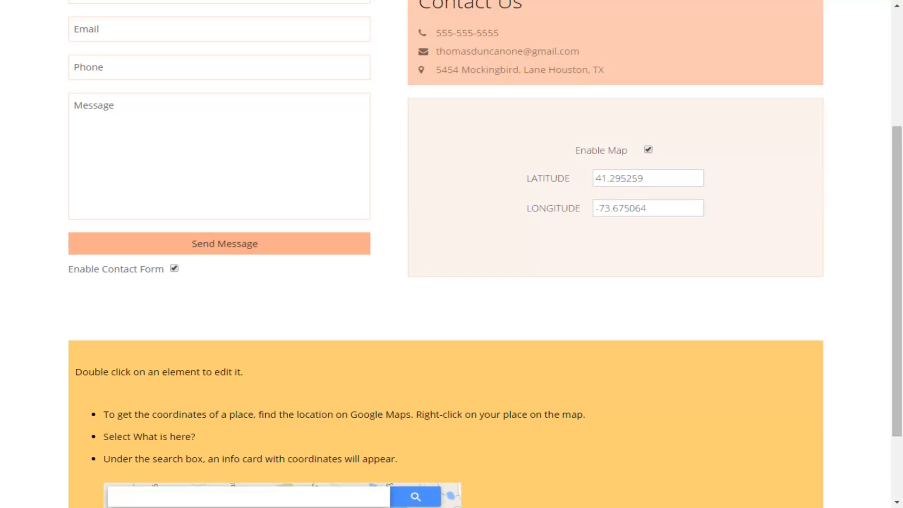
{"action": "left_click", "coordinate": [648, 149]}
{"action": "left_click", "coordinate": [648, 150]}
{"action": "scroll", "coordinate": [446, 254], "scroll_direction": "down", "scroll_amount": 2}
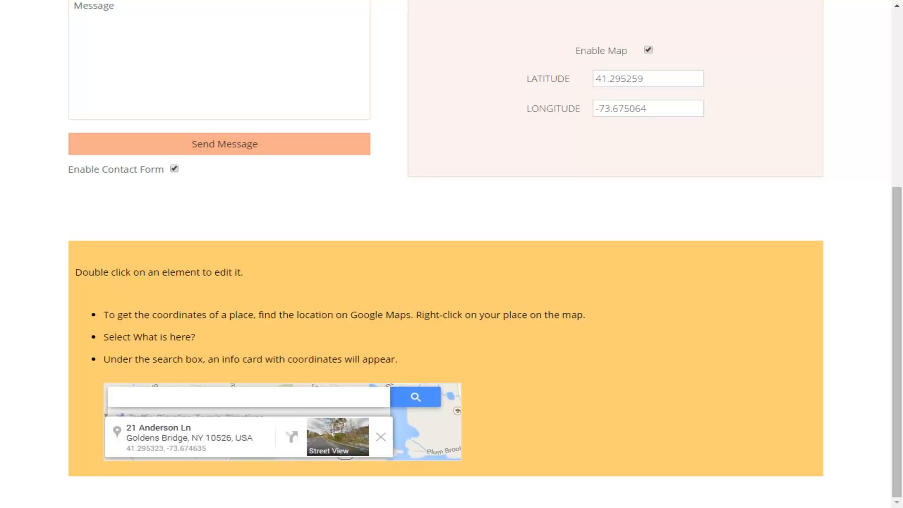
Change the contact form's submit button label to "Contact Us"
{"action": "scroll", "coordinate": [445, 254], "scroll_direction": "up", "scroll_amount": 3}
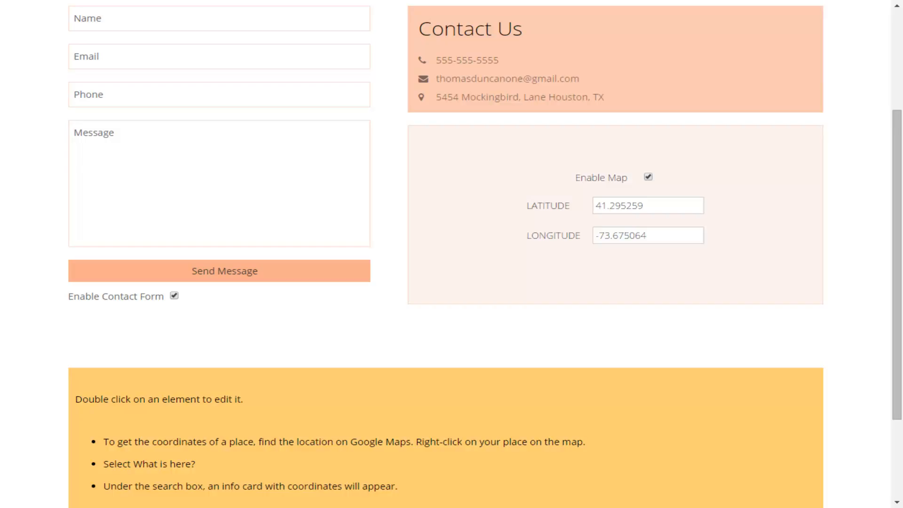
{"action": "scroll", "coordinate": [446, 254], "scroll_direction": "up", "scroll_amount": 2}
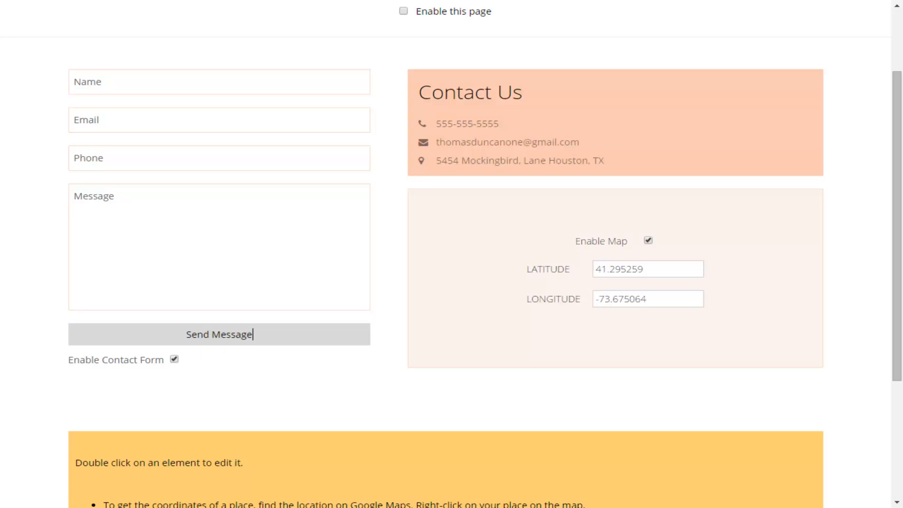
{"action": "key", "text": "BackSpace"}
{"action": "key", "text": "BackSpace"}
{"action": "key", "text": "BackSpace"}
{"action": "key", "text": "BackSpace"}
{"action": "key", "text": "BackSpace"}
{"action": "key", "text": "BackSpace"}
{"action": "key", "text": "BackSpace"}
{"action": "key", "text": "BackSpace"}
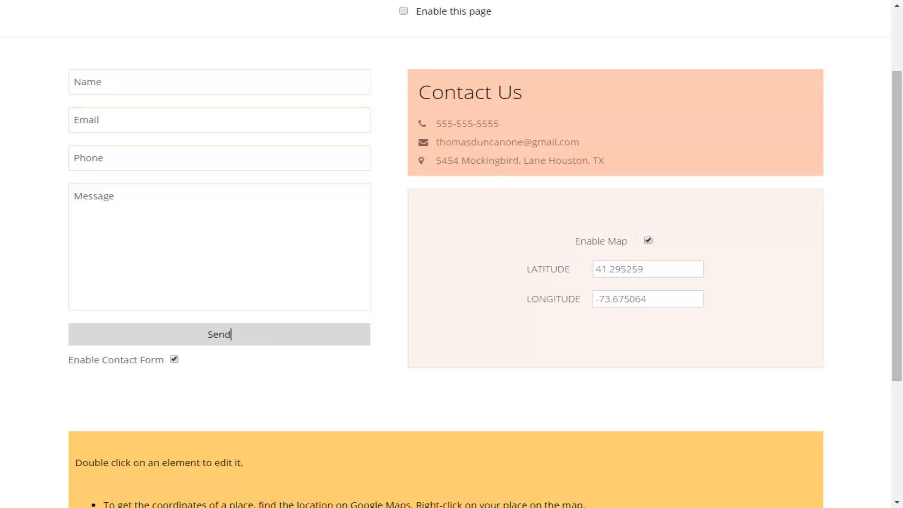
{"action": "key", "text": "BackSpace"}
{"action": "key", "text": "BackSpace"}
{"action": "key", "text": "BackSpace"}
{"action": "key", "text": "BackSpace"}
{"action": "type", "text": "Contact Us"}
{"action": "key", "text": "Return"}
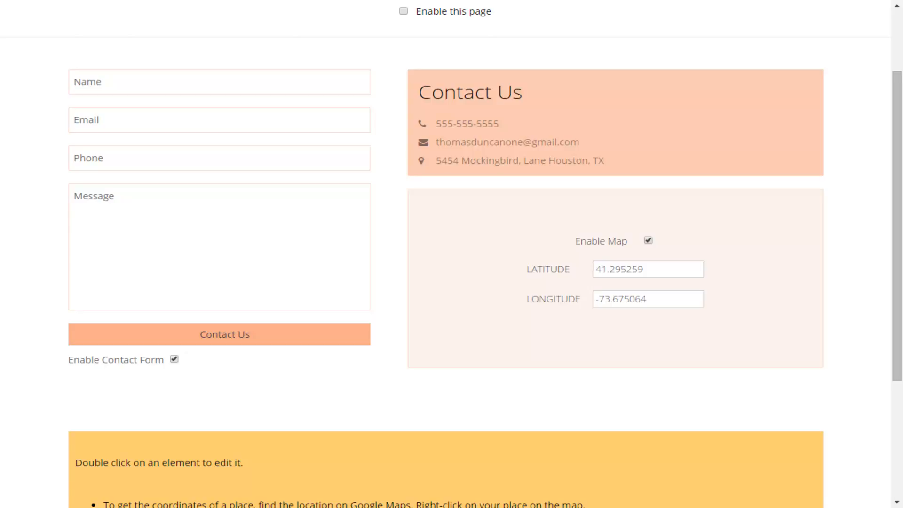
Disable the contact form and save the changes
{"action": "scroll", "coordinate": [446, 254], "scroll_direction": "up", "scroll_amount": 2}
{"action": "scroll", "coordinate": [452, 254], "scroll_direction": "down", "scroll_amount": 2}
{"action": "scroll", "coordinate": [451, 254], "scroll_direction": "up", "scroll_amount": 2}
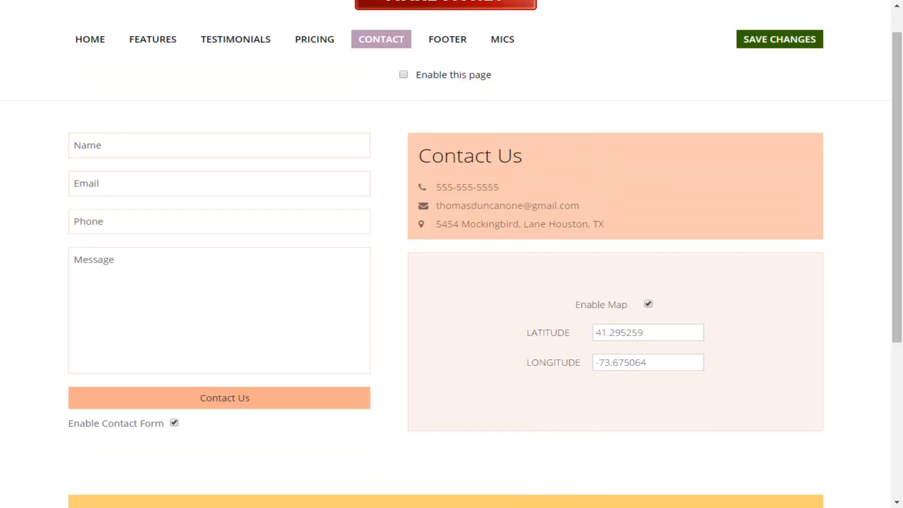
{"action": "scroll", "coordinate": [451, 254], "scroll_direction": "down", "scroll_amount": 2}
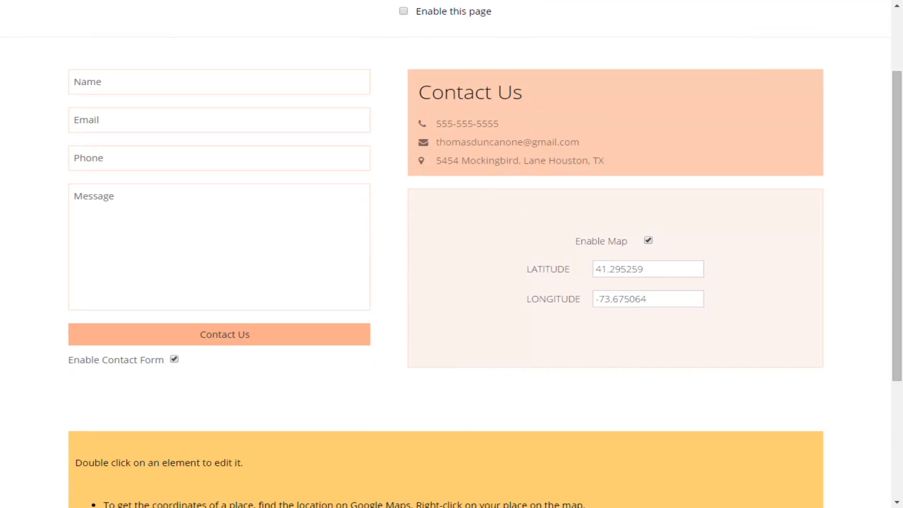
{"action": "left_click", "coordinate": [174, 359]}
{"action": "scroll", "coordinate": [451, 254], "scroll_direction": "up", "scroll_amount": 3}
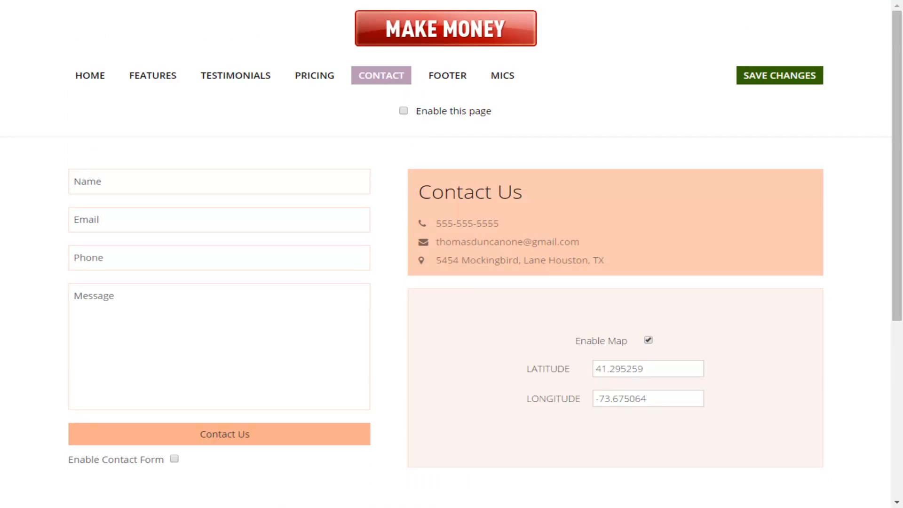
{"action": "left_click", "coordinate": [780, 75]}
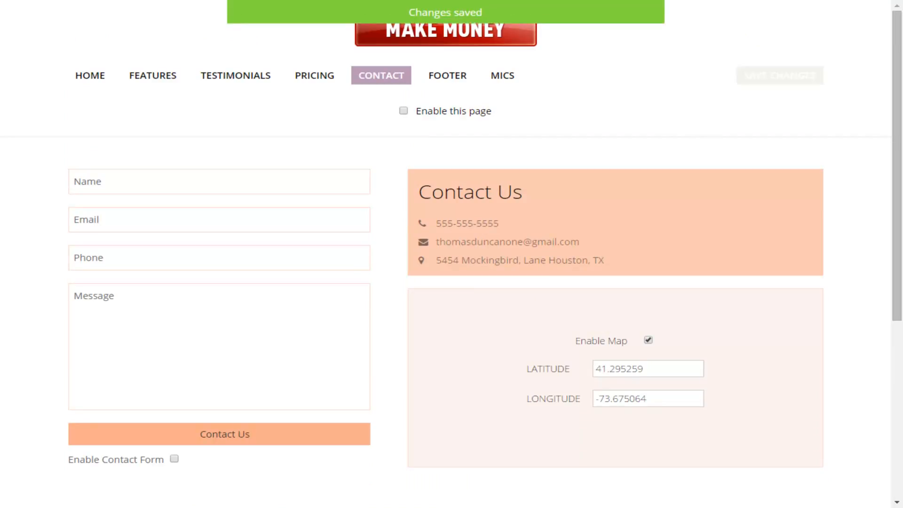
Re-enable the contact form and save the changes
{"action": "scroll", "coordinate": [451, 254], "scroll_direction": "down", "scroll_amount": 2}
{"action": "left_click", "coordinate": [174, 331]}
{"action": "scroll", "coordinate": [174, 332], "scroll_direction": "up", "scroll_amount": 3}
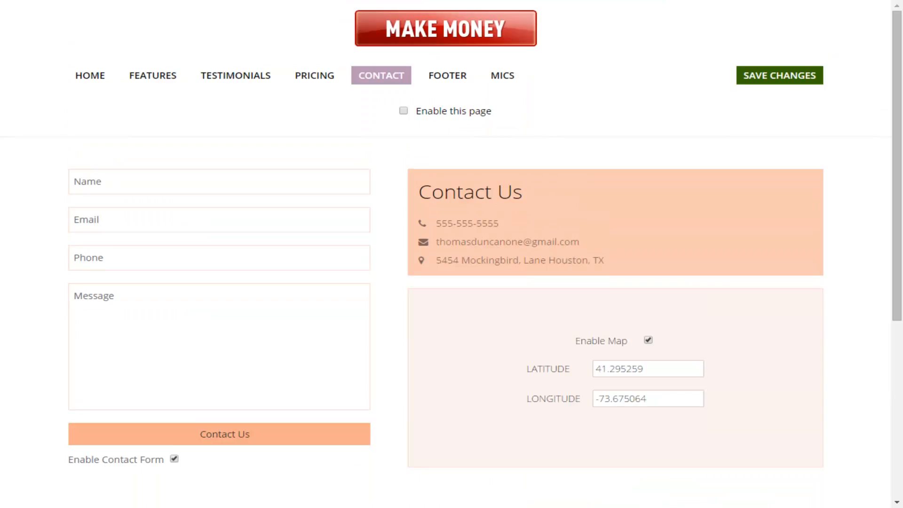
{"action": "key", "text": "F11"}
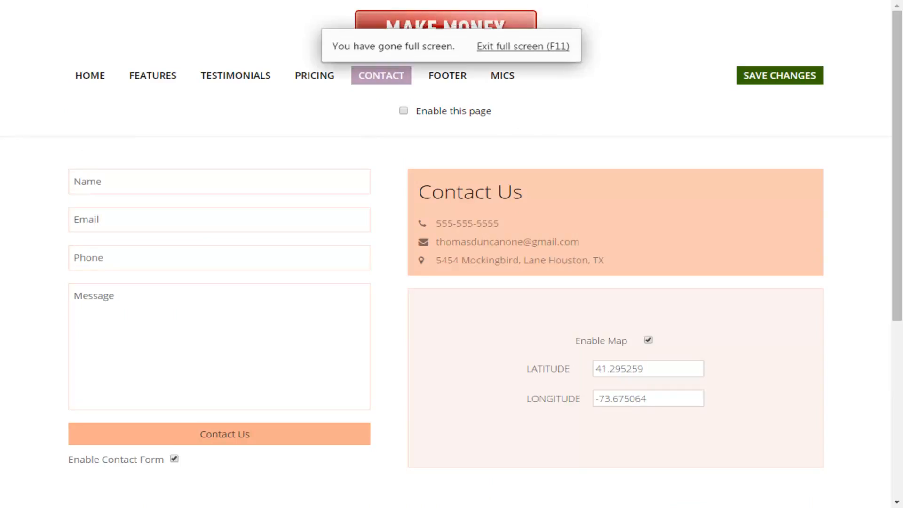
{"action": "scroll", "coordinate": [451, 254], "scroll_direction": "down", "scroll_amount": 6}
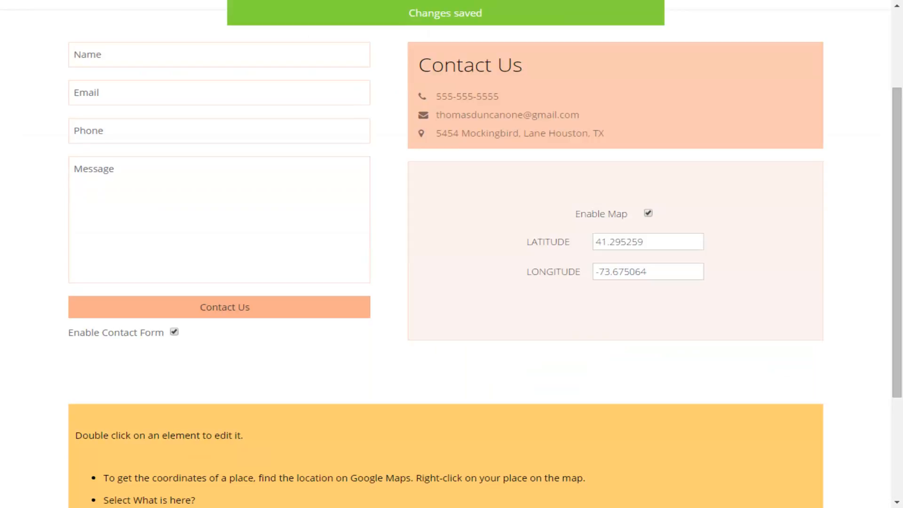
{"action": "scroll", "coordinate": [452, 254], "scroll_direction": "up", "scroll_amount": 6}
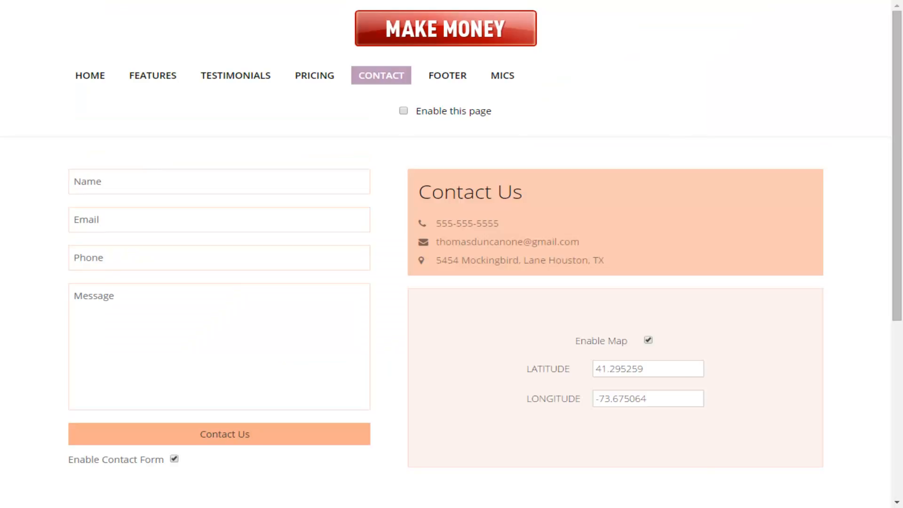
{"action": "scroll", "coordinate": [452, 254], "scroll_direction": "down", "scroll_amount": 6}
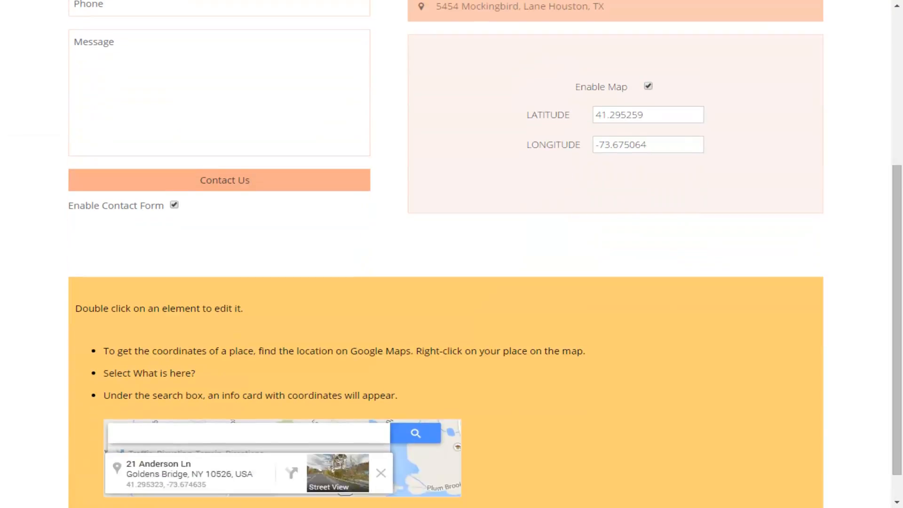
{"action": "scroll", "coordinate": [452, 254], "scroll_direction": "up", "scroll_amount": 6}
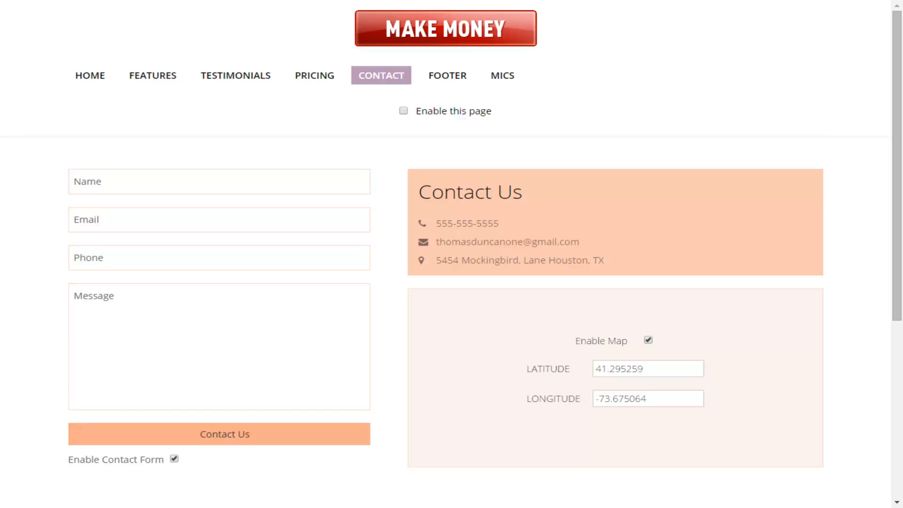
{"action": "scroll", "coordinate": [451, 254], "scroll_direction": "down", "scroll_amount": 5}
Go to the Footer page settings, switch the page off and on again, and save
{"action": "left_click", "coordinate": [447, 76]}
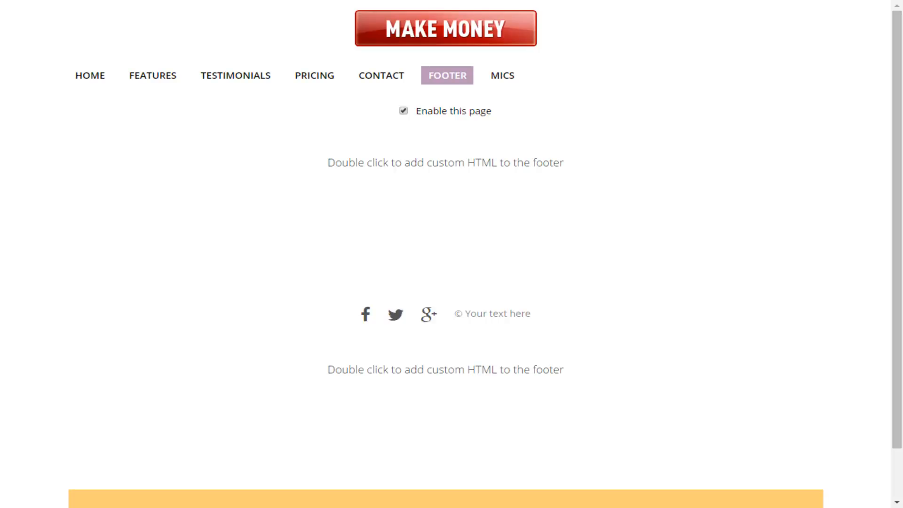
{"action": "left_click", "coordinate": [404, 111]}
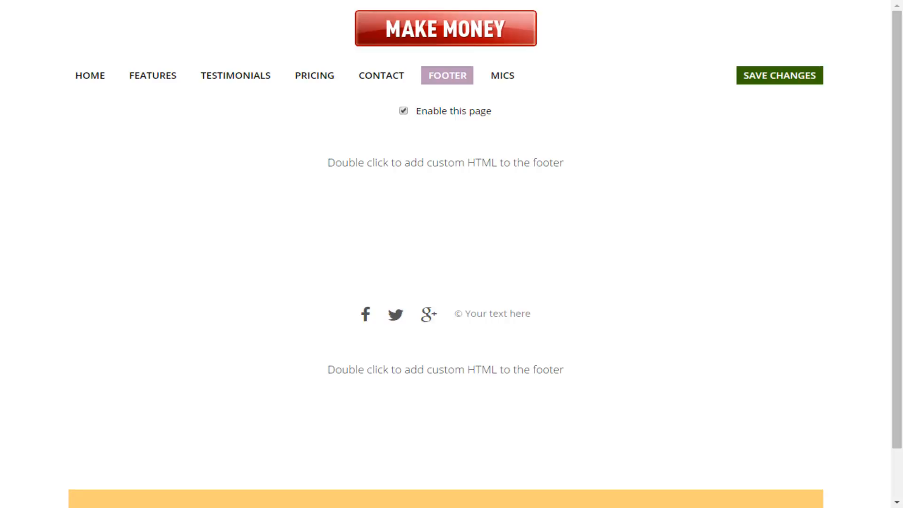
{"action": "left_click", "coordinate": [779, 75]}
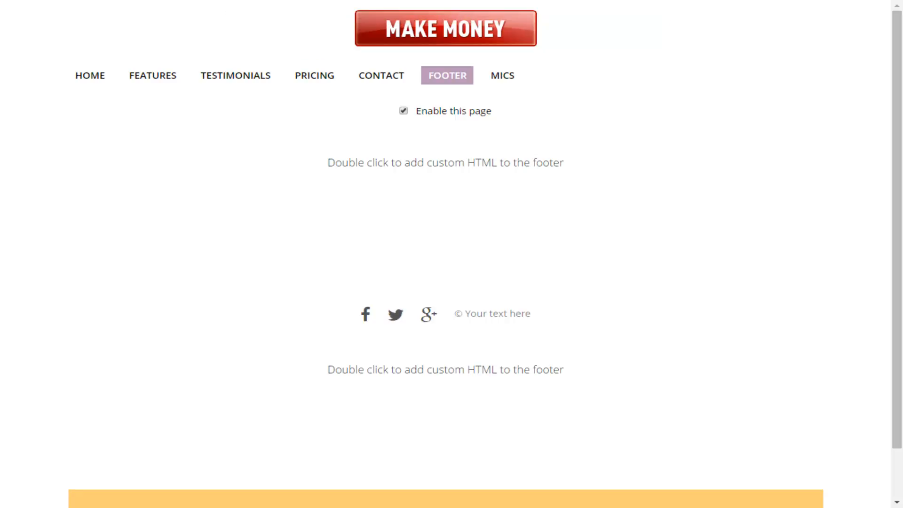
{"action": "double_click", "coordinate": [523, 162]}
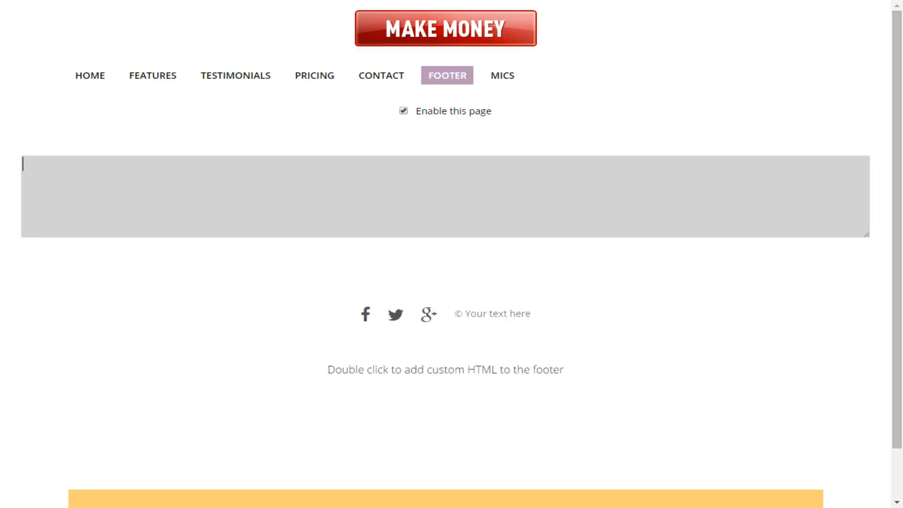
{"action": "scroll", "coordinate": [395, 257], "scroll_direction": "down", "scroll_amount": 1}
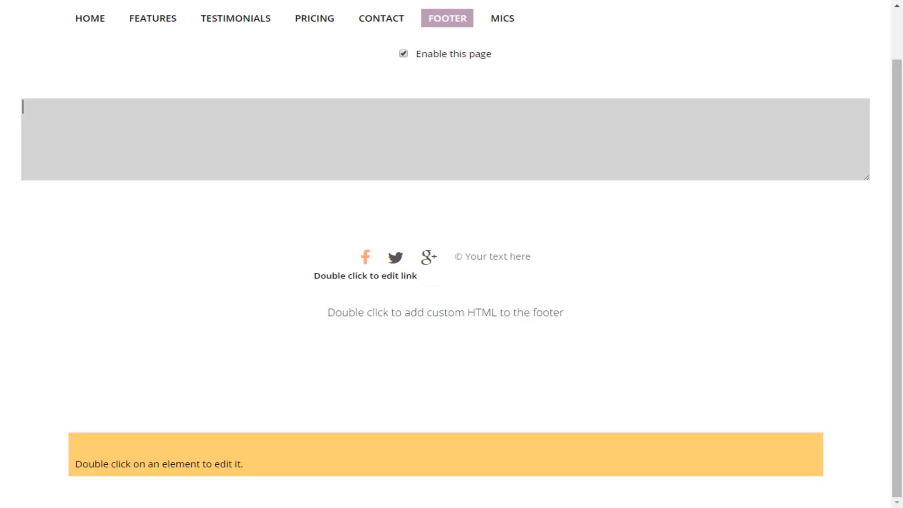
{"action": "double_click", "coordinate": [365, 256]}
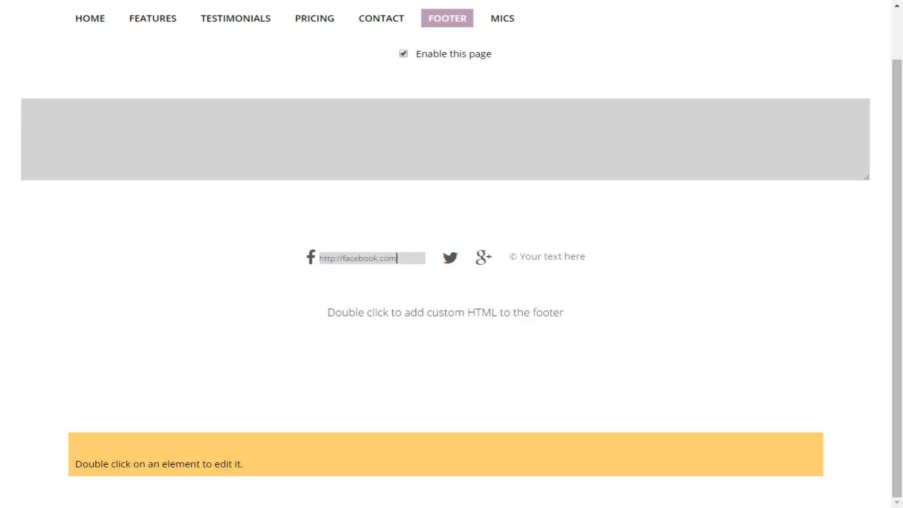
{"action": "type", "text": "/t"}
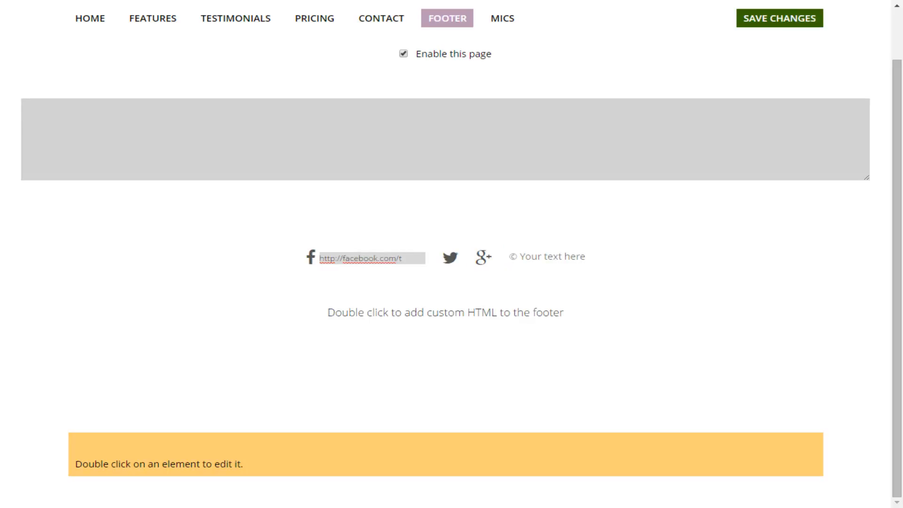
{"action": "type", "text": "d"}
{"action": "double_click", "coordinate": [450, 258]}
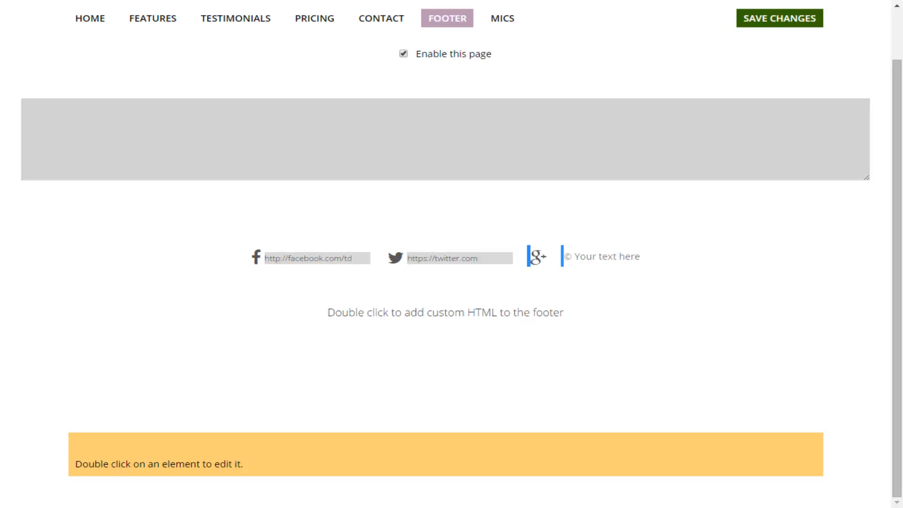
{"action": "type", "text": "/td"}
Replace the footer's copyright text with "td", save the changes, and leave the custom HTML blocks empty
{"action": "double_click", "coordinate": [602, 257]}
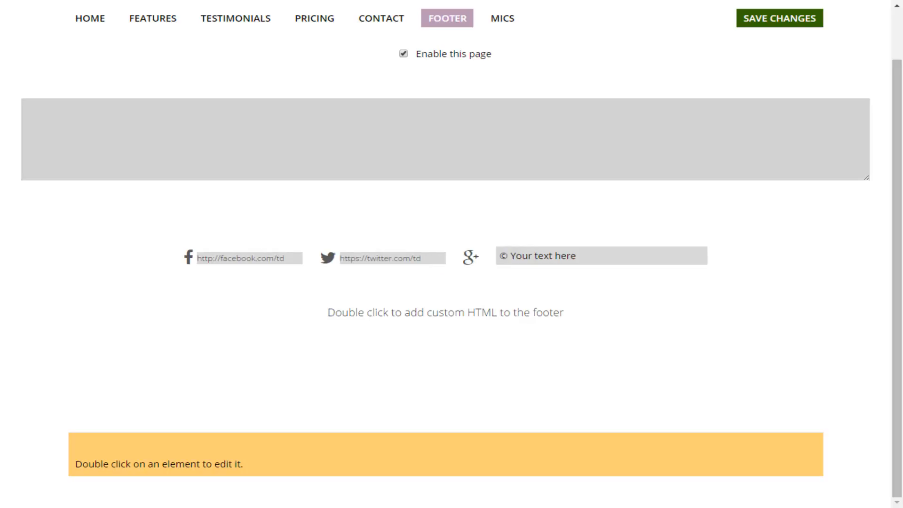
{"action": "type", "text": "td"}
{"action": "left_click", "coordinate": [780, 18]}
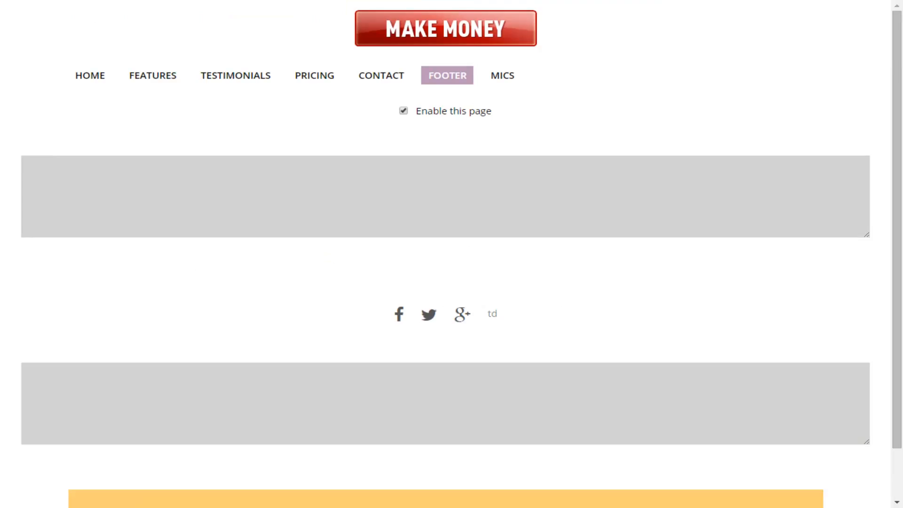
{"action": "left_click", "coordinate": [445, 381]}
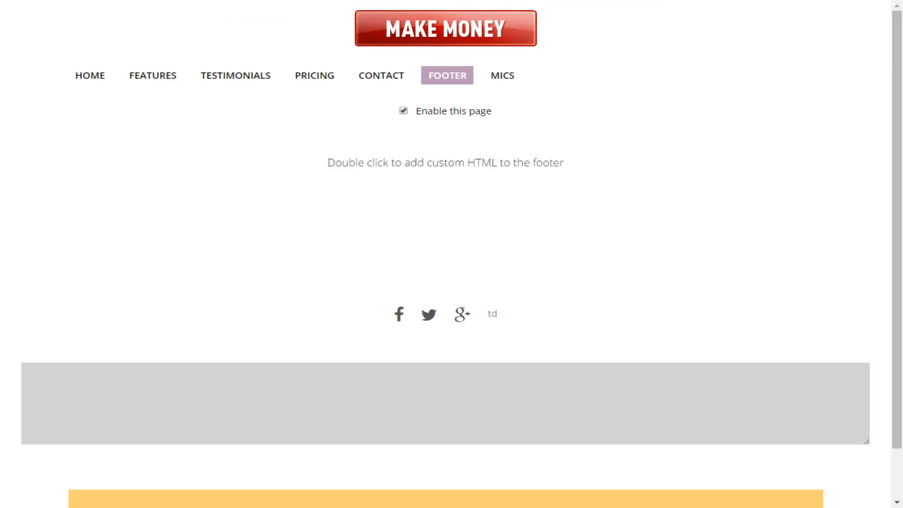
{"action": "key", "text": "Escape"}
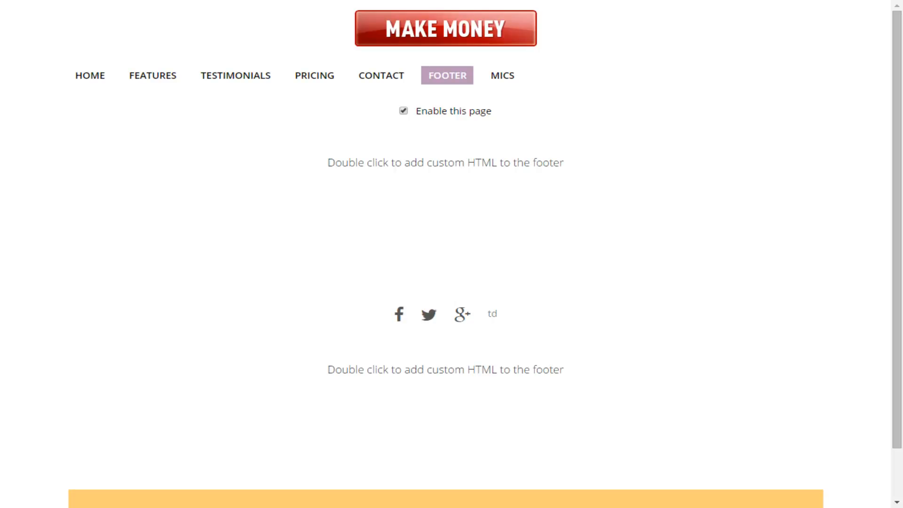
Switch the site's theme to green in the Mics settings and view the live site
{"action": "left_click", "coordinate": [502, 75]}
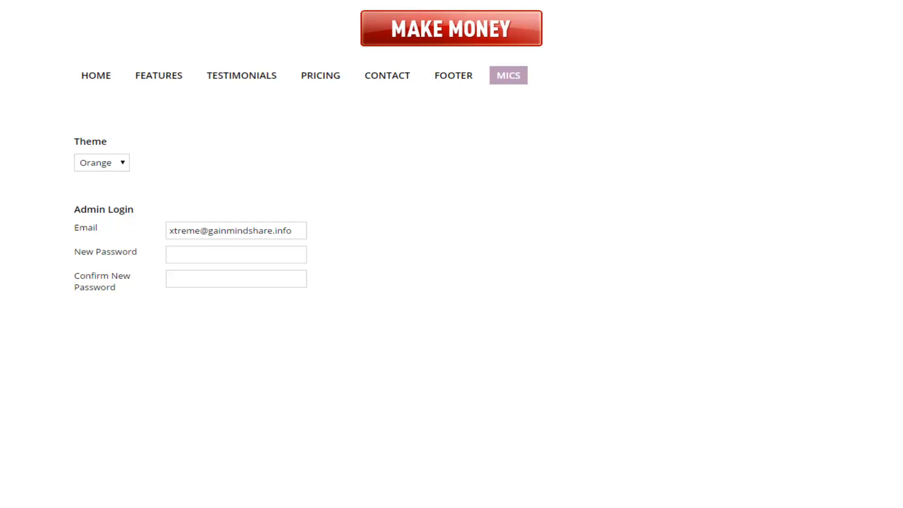
{"action": "left_click", "coordinate": [102, 163]}
{"action": "key", "text": "Down"}
{"action": "key", "text": "Down"}
{"action": "key", "text": "Return"}
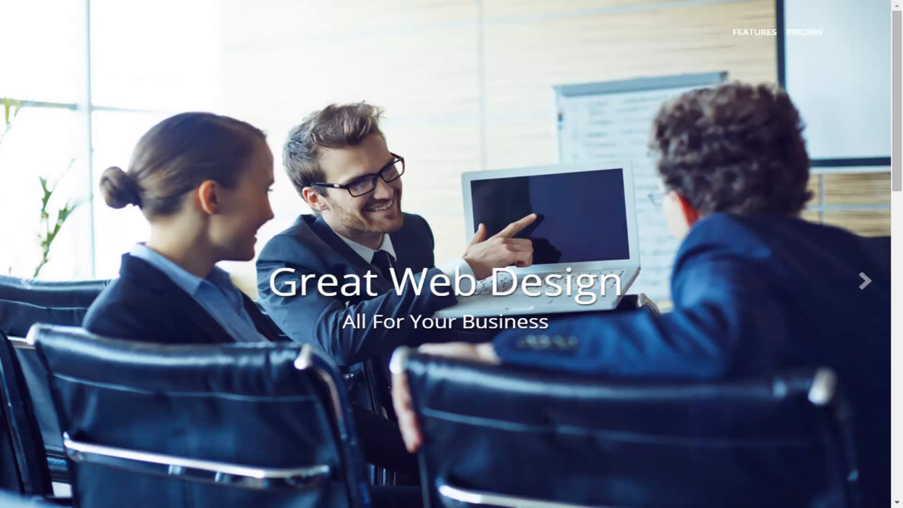
Review the live site's slider, features, pricing tables and footer with the new theme
{"action": "scroll", "coordinate": [445, 254], "scroll_direction": "down", "scroll_amount": 8}
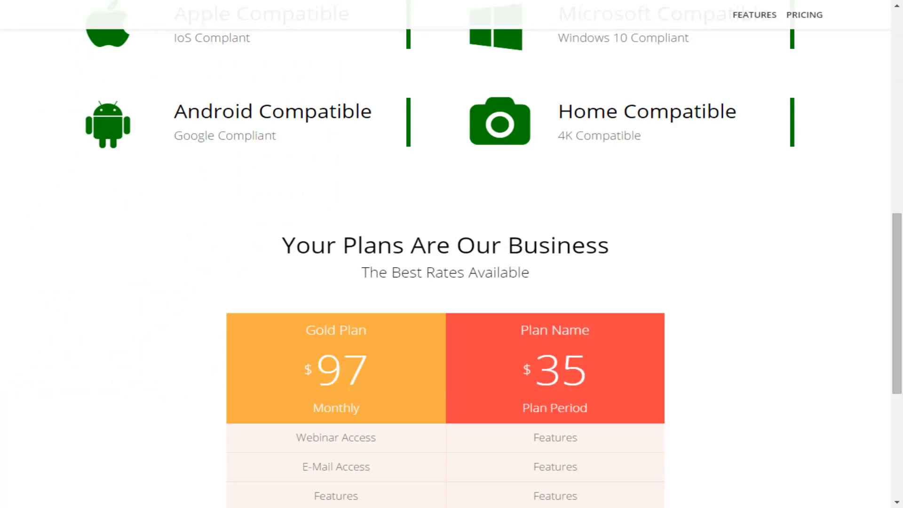
{"action": "scroll", "coordinate": [445, 254], "scroll_direction": "down", "scroll_amount": 6}
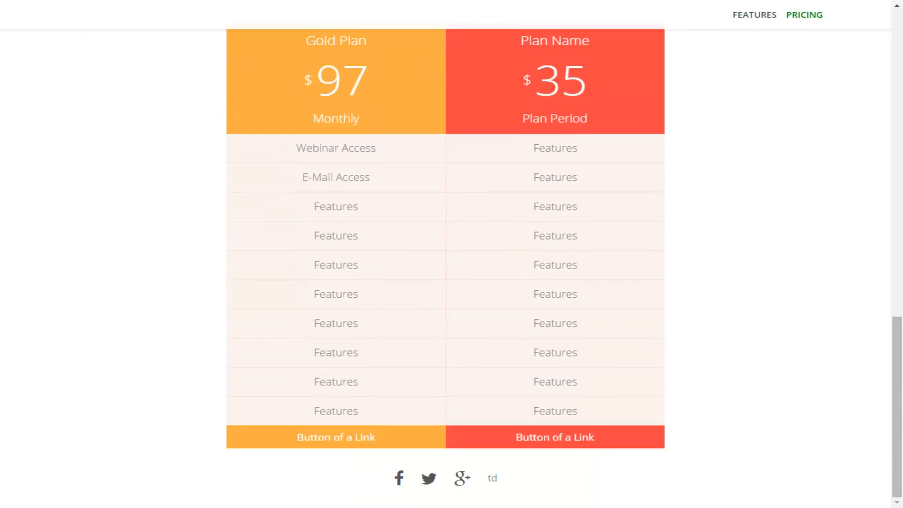
{"action": "scroll", "coordinate": [445, 254], "scroll_direction": "up", "scroll_amount": 14}
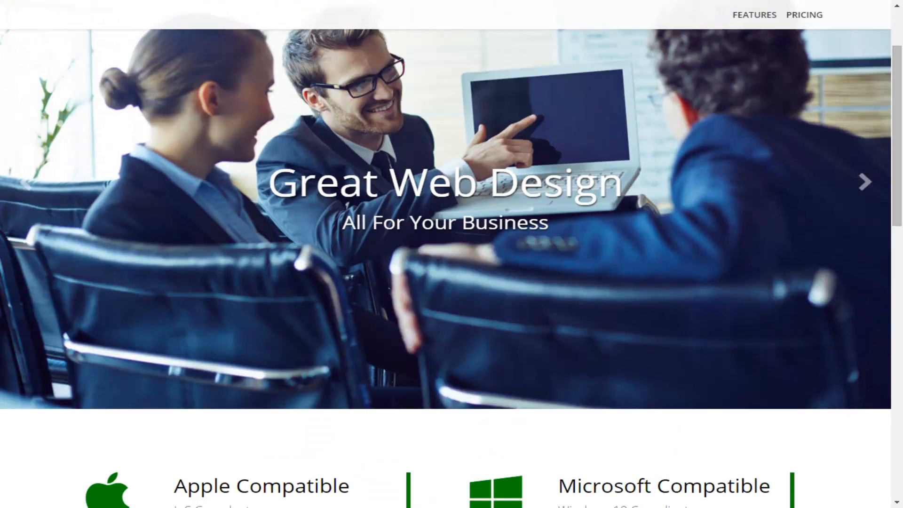
{"action": "scroll", "coordinate": [445, 254], "scroll_direction": "down", "scroll_amount": 8}
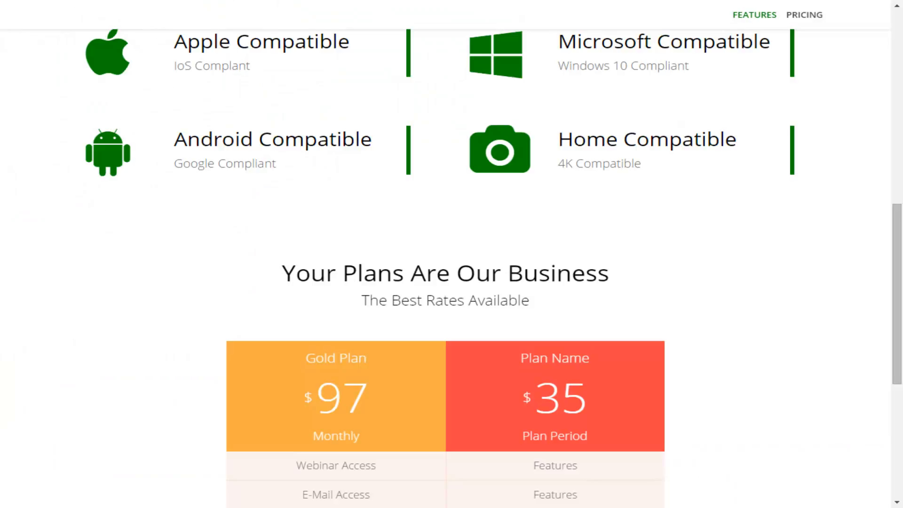
{"action": "scroll", "coordinate": [444, 254], "scroll_direction": "down", "scroll_amount": 5}
{"action": "scroll", "coordinate": [445, 254], "scroll_direction": "up", "scroll_amount": 3}
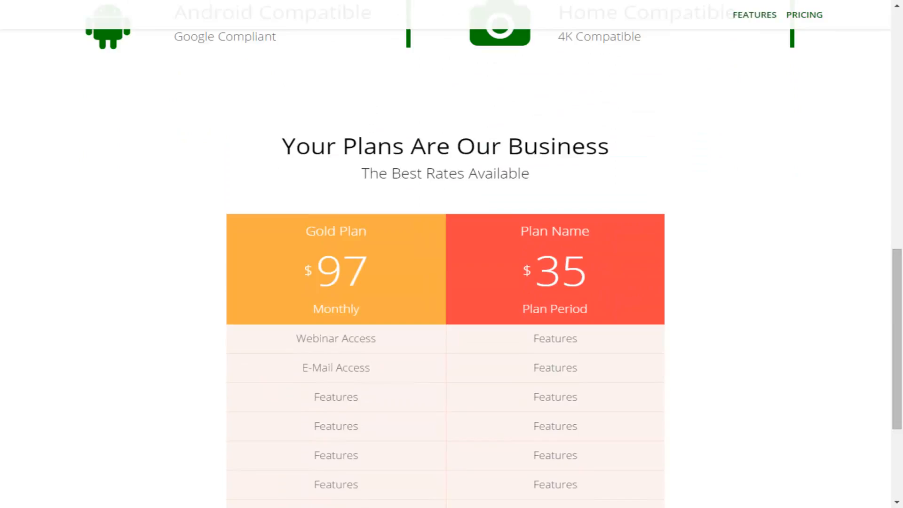
{"action": "scroll", "coordinate": [445, 254], "scroll_direction": "up", "scroll_amount": 10}
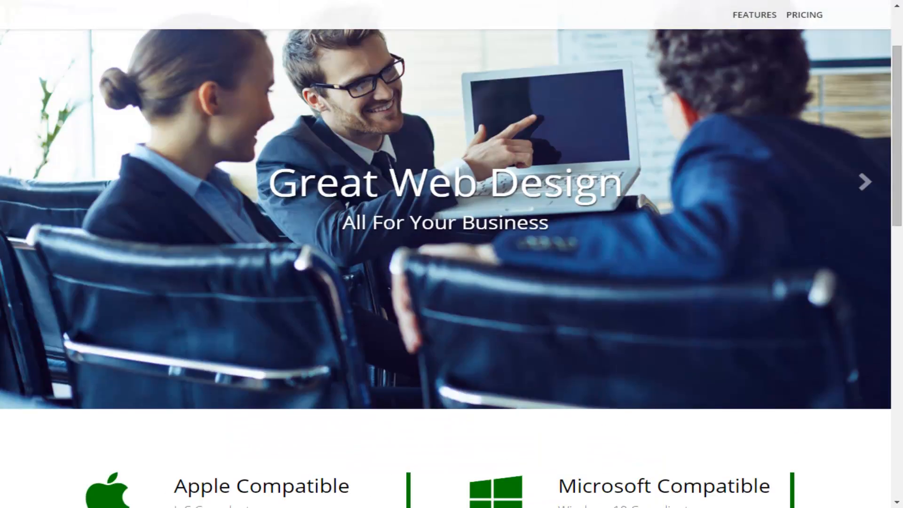
{"action": "scroll", "coordinate": [445, 254], "scroll_direction": "up", "scroll_amount": 2}
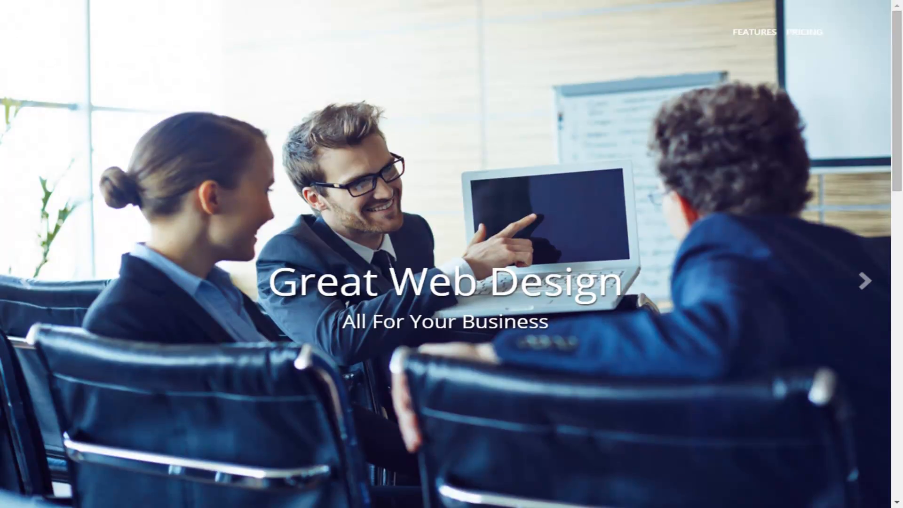